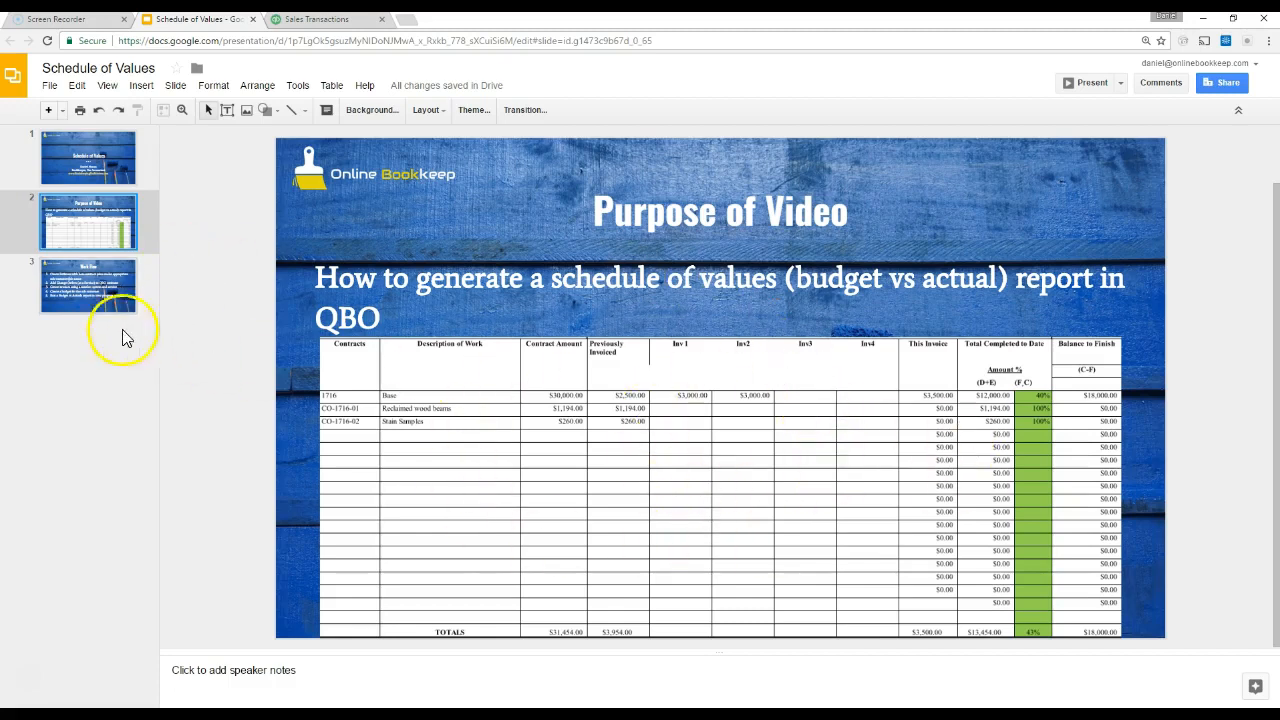
Review the Work Flow slide, focusing on the step about creating invoices with a number system and service.
left_click(95, 311)
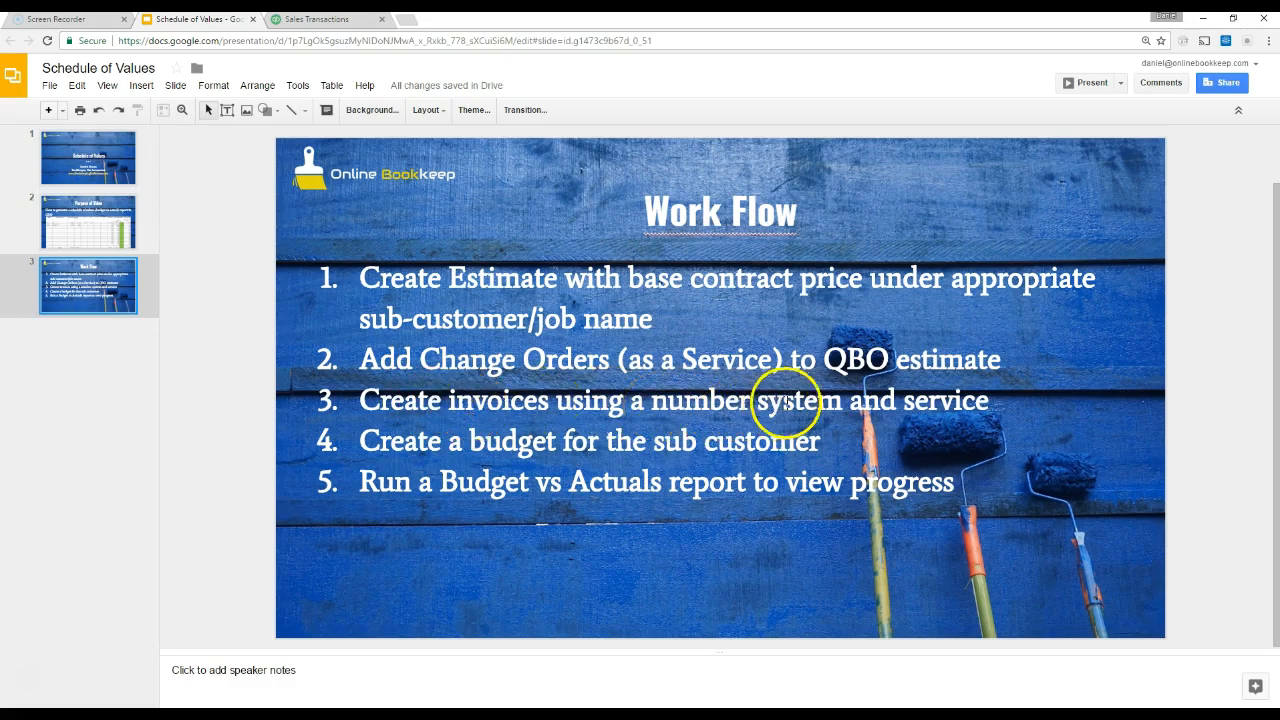
left_click_drag(652, 400, 895, 418)
left_click(897, 418)
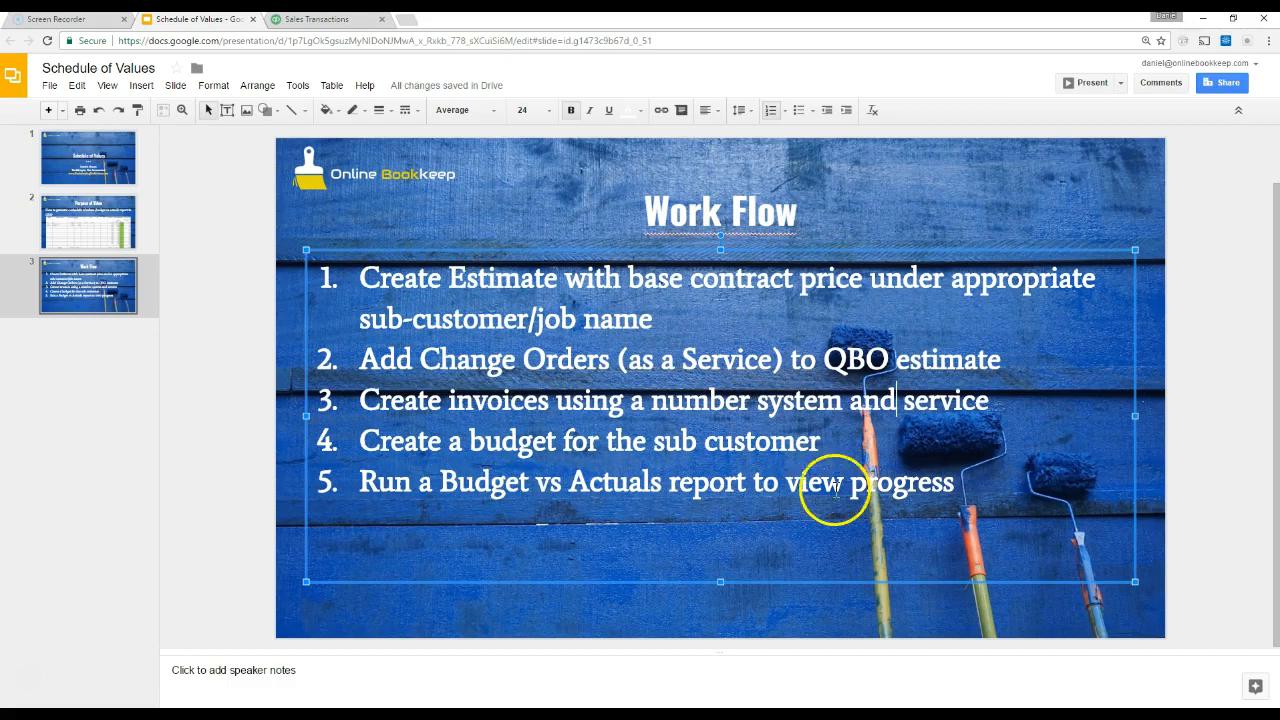
Switch to QuickBooks Online and start a new estimate for the numbered sub-customer job listed beneath its parent customer.
left_click(318, 22)
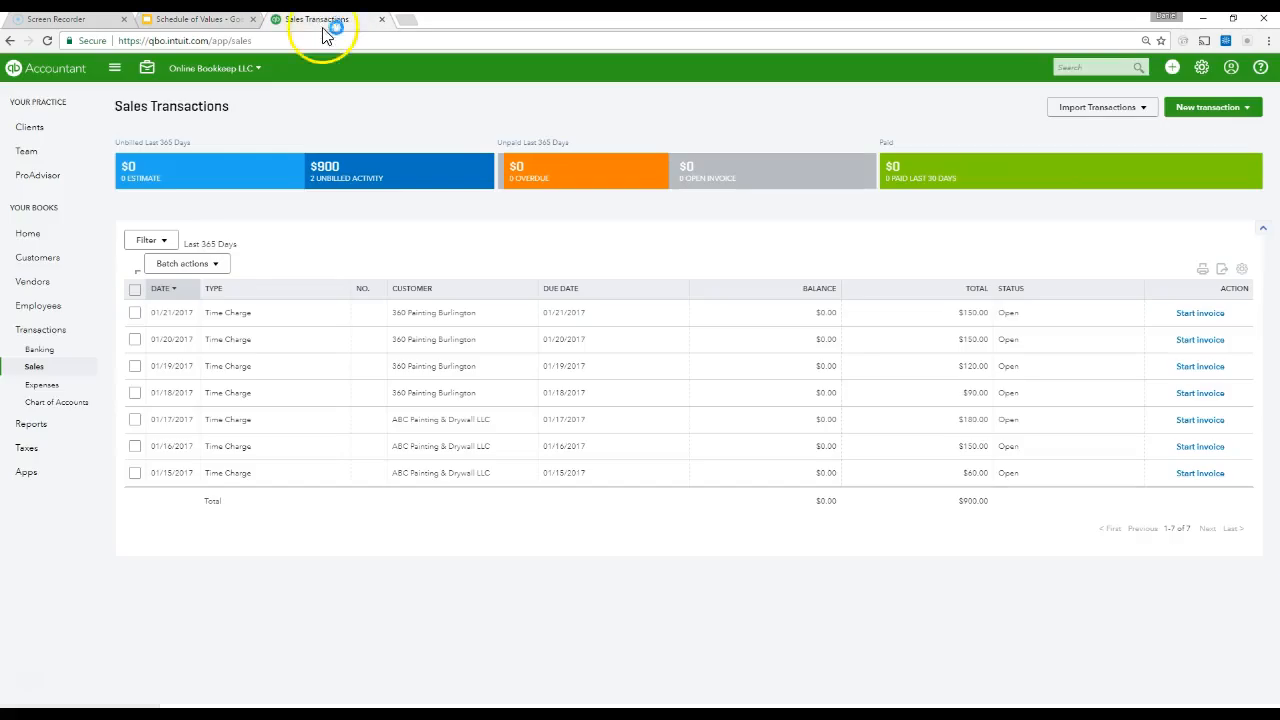
left_click(1167, 70)
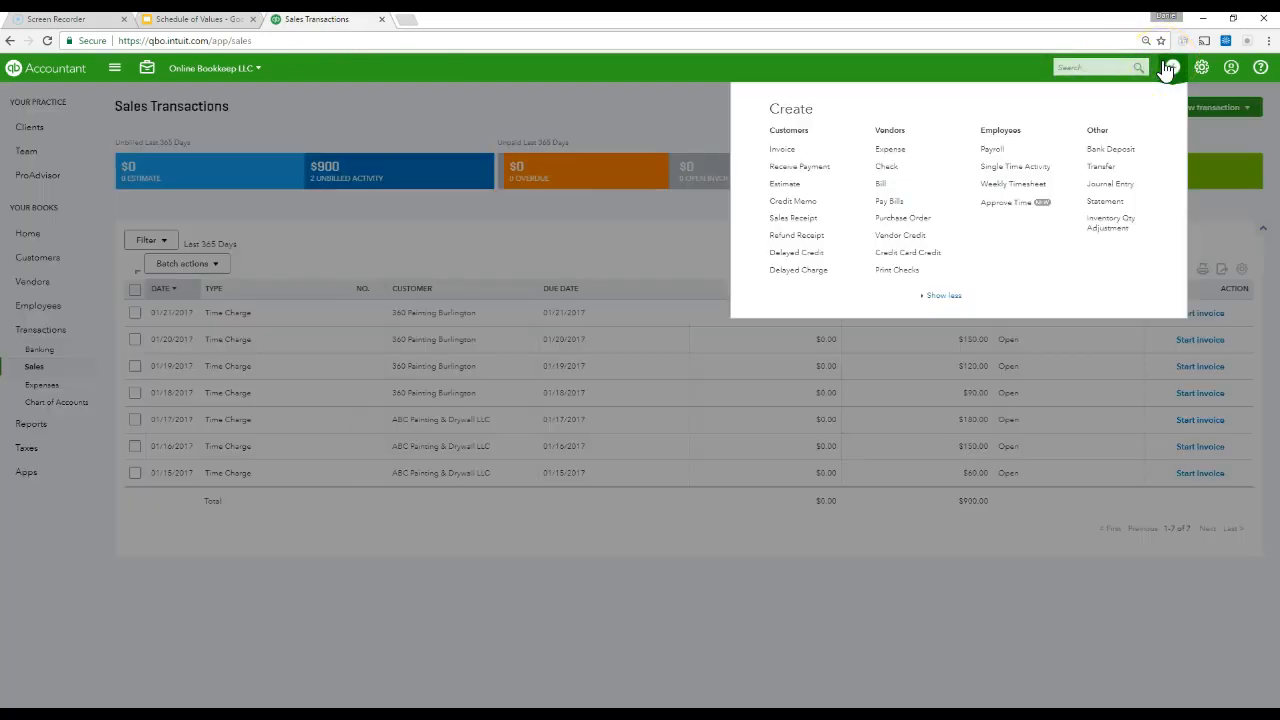
left_click(826, 188)
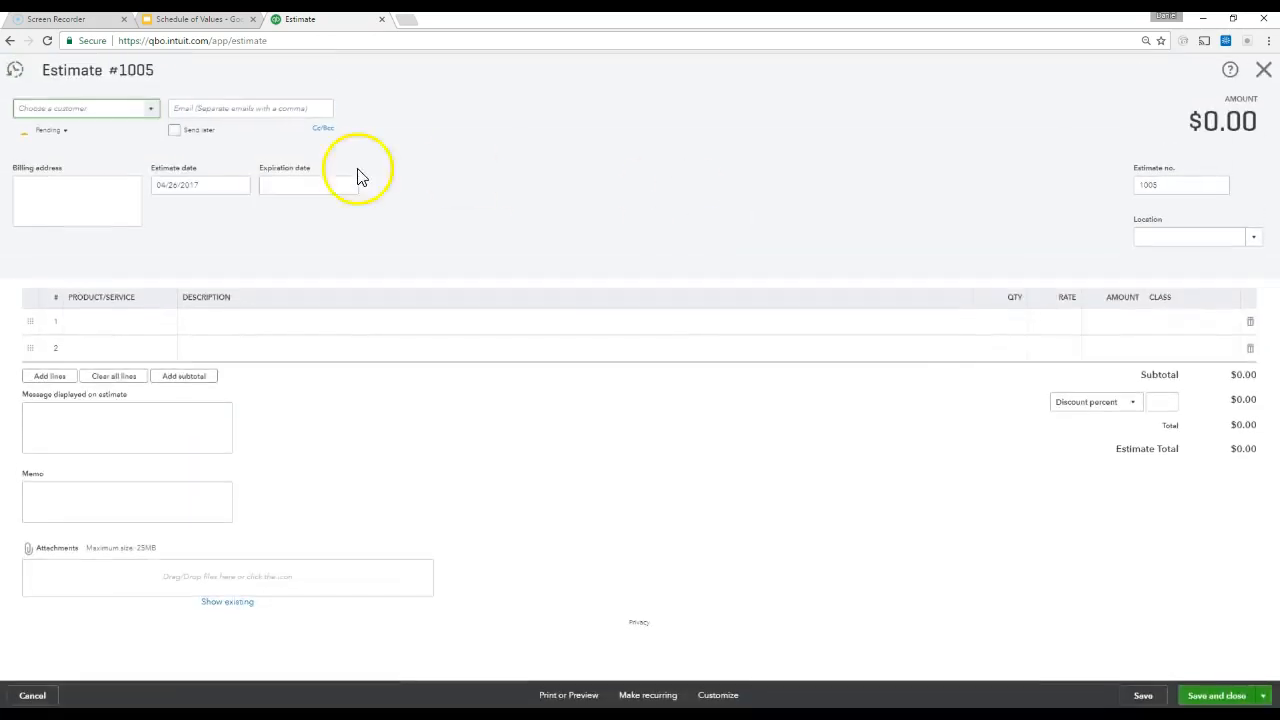
left_click(157, 112)
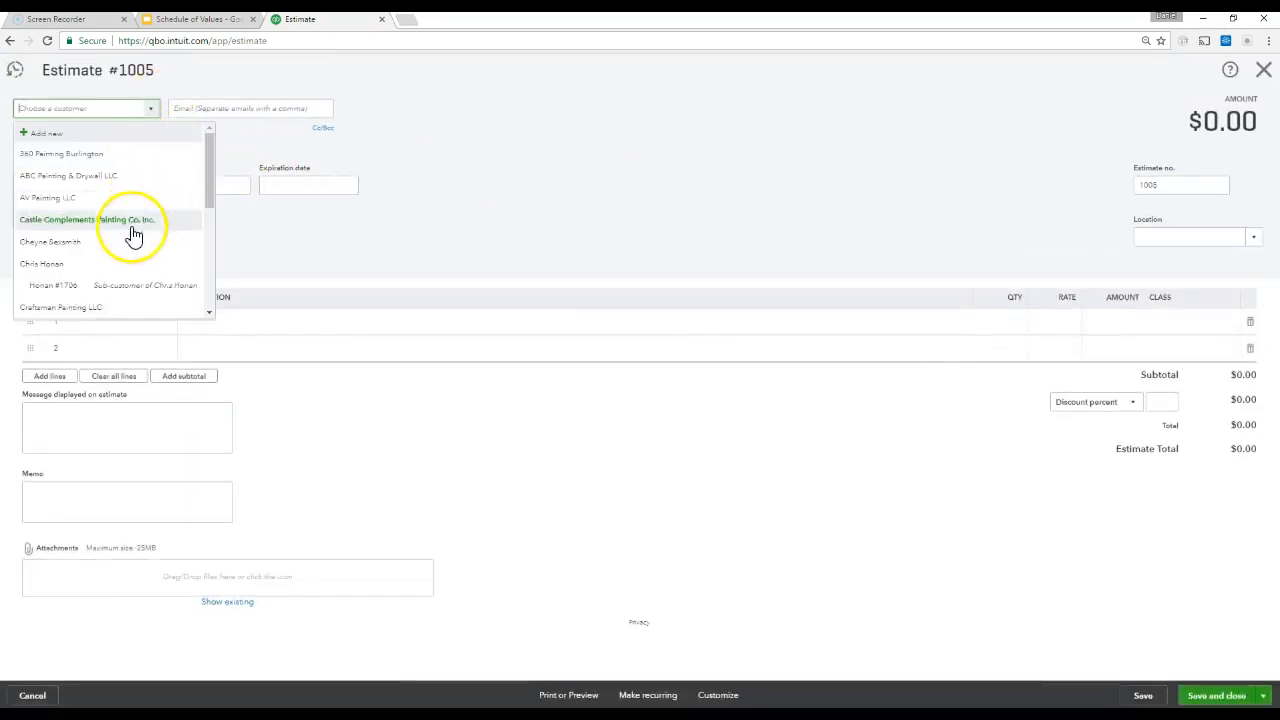
left_click(117, 288)
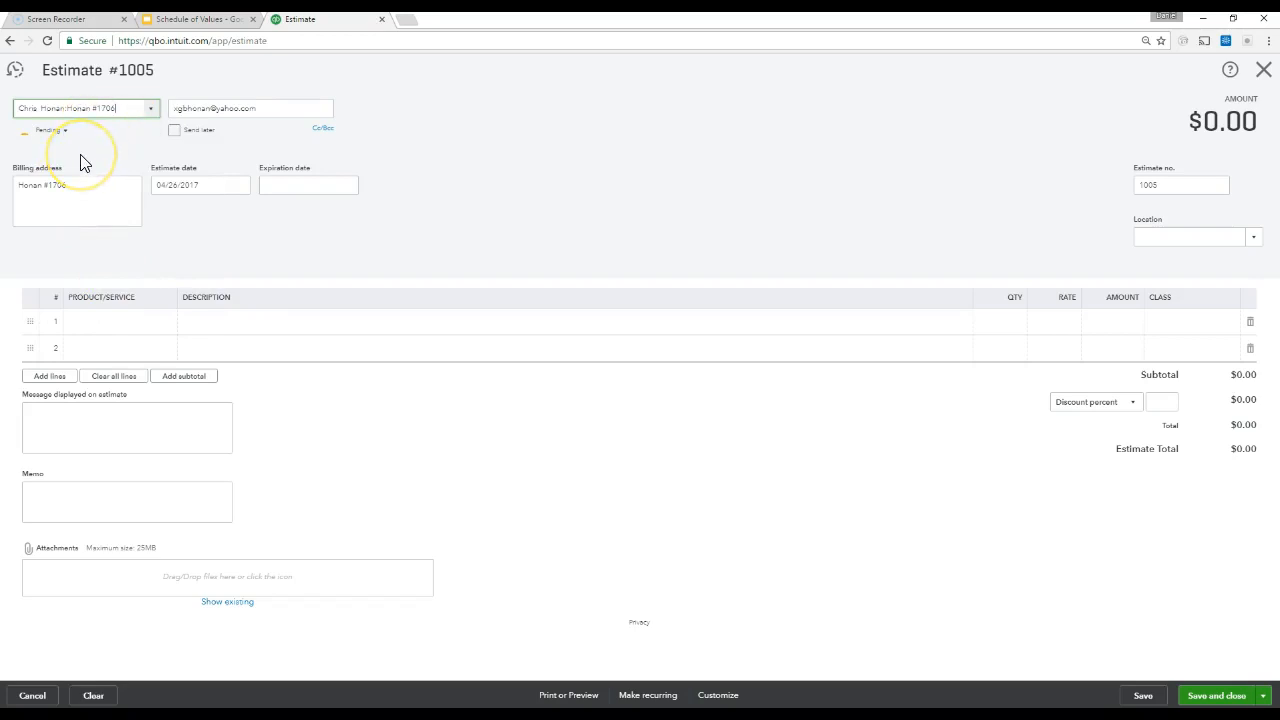
left_click(694, 258)
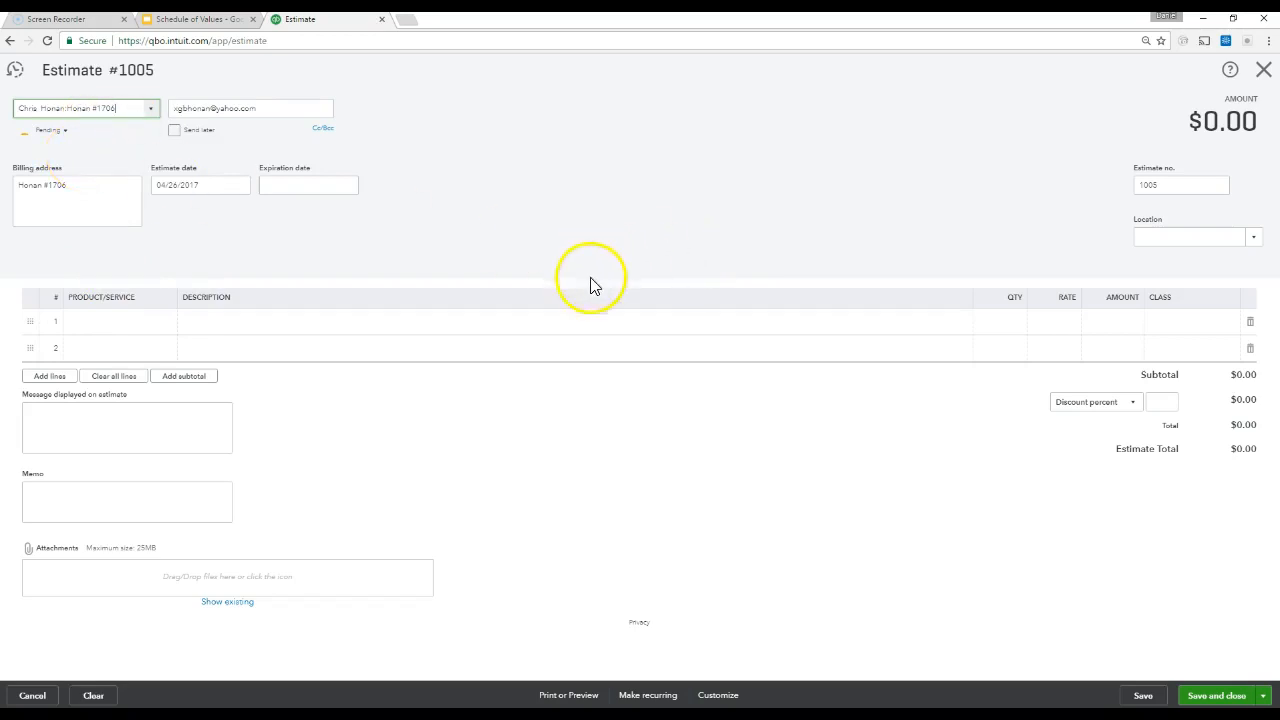
Add the Base service as the estimate's first line with a rate of 30000.
left_click(124, 330)
left_click(210, 320)
type("Base")
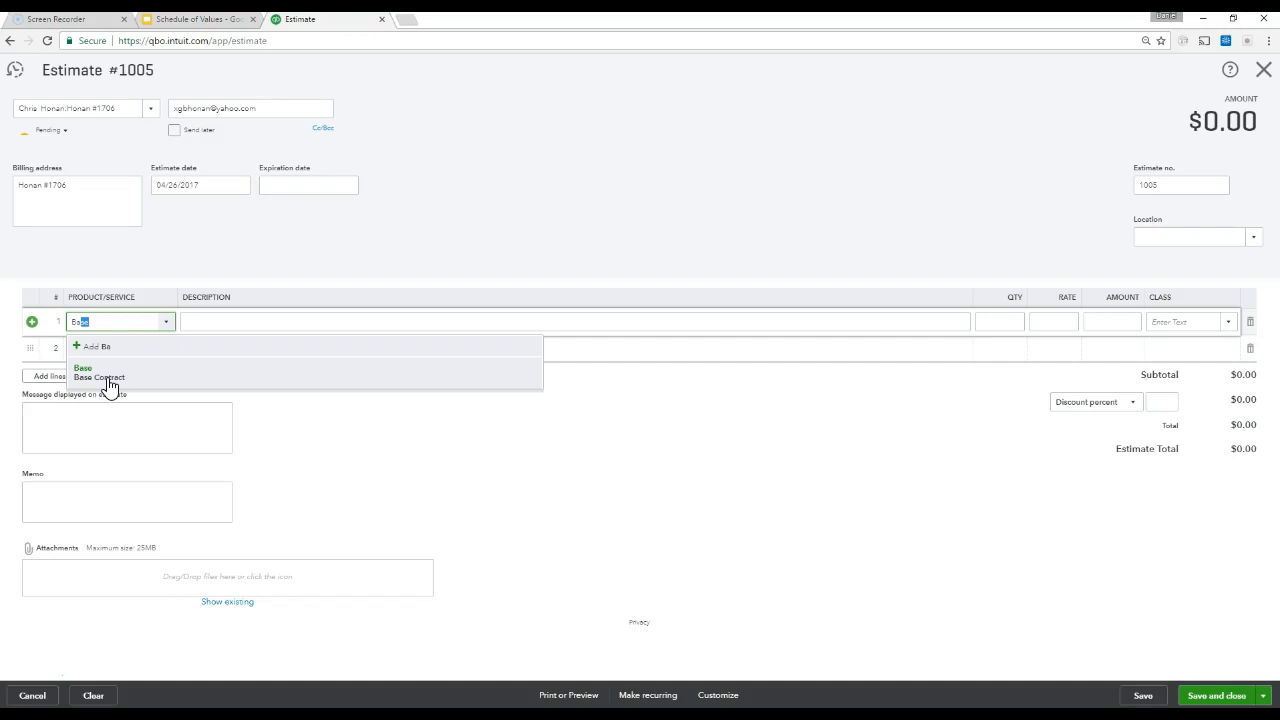
left_click(108, 381)
left_click(1080, 322)
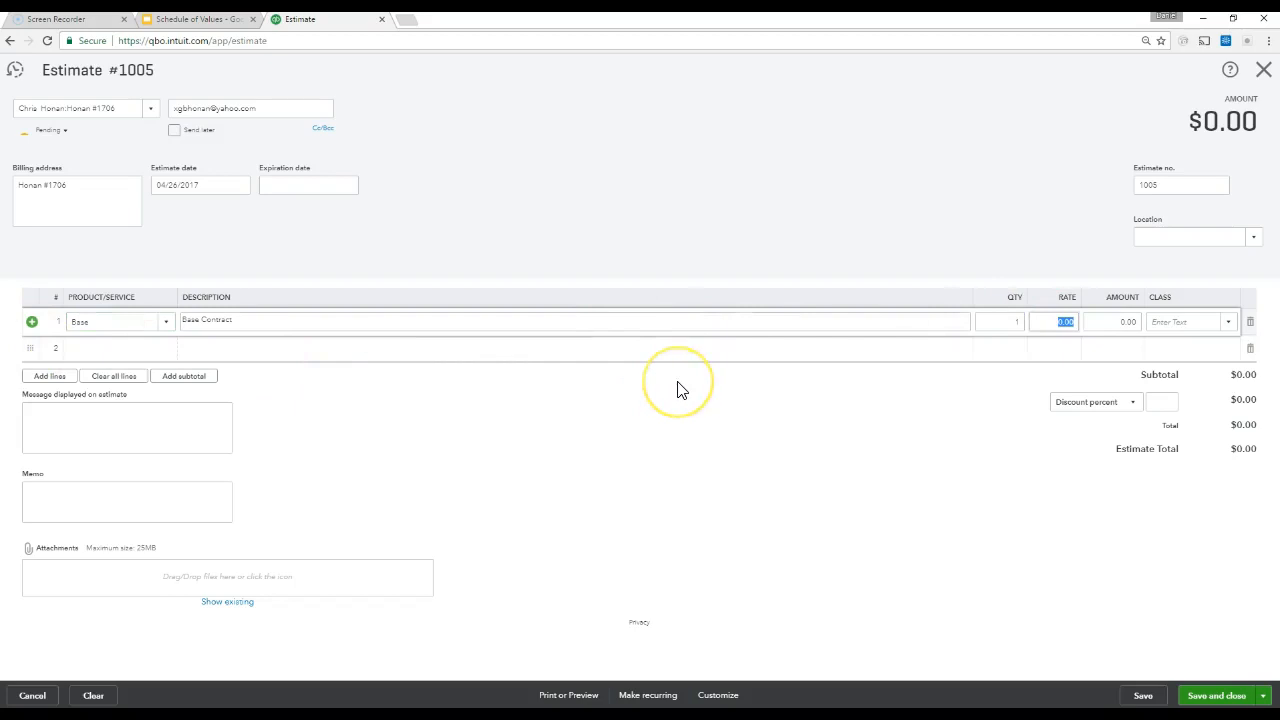
left_click(658, 404)
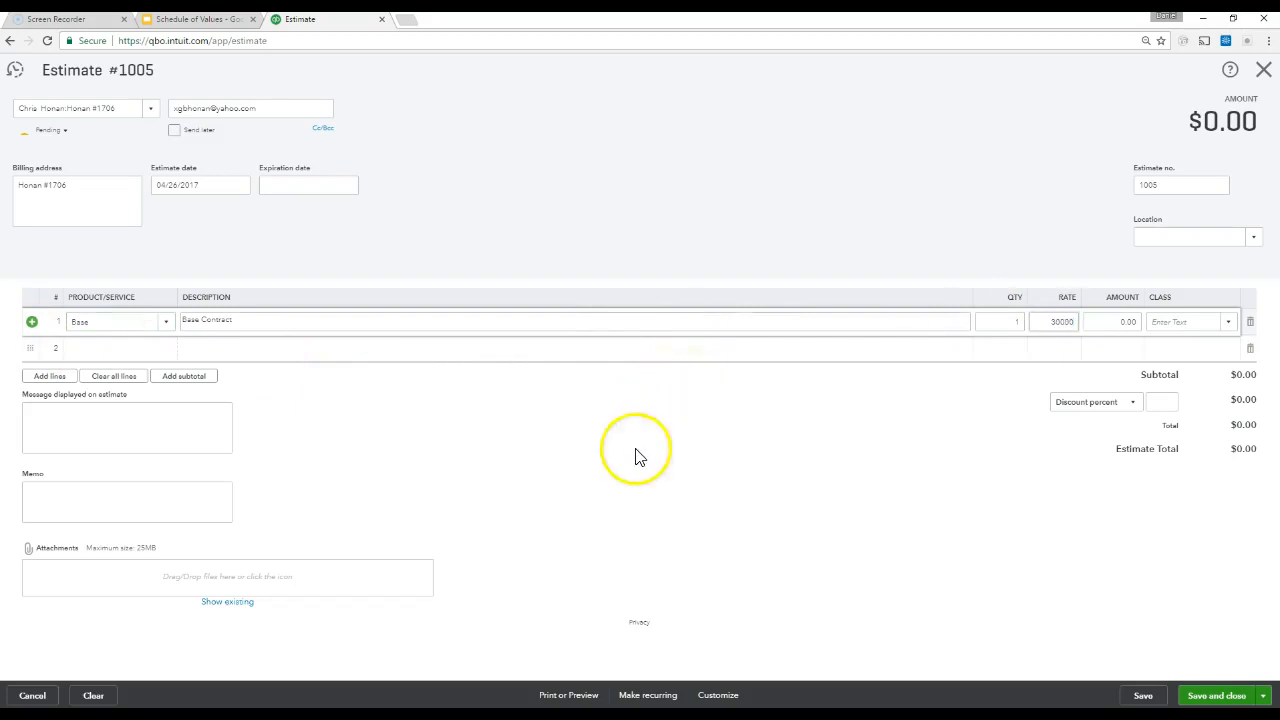
Add a Change Order line described as "Reclaimed wood beams" at a rate of 1194, and save and close the estimate without classes.
left_click(136, 350)
type("Char")
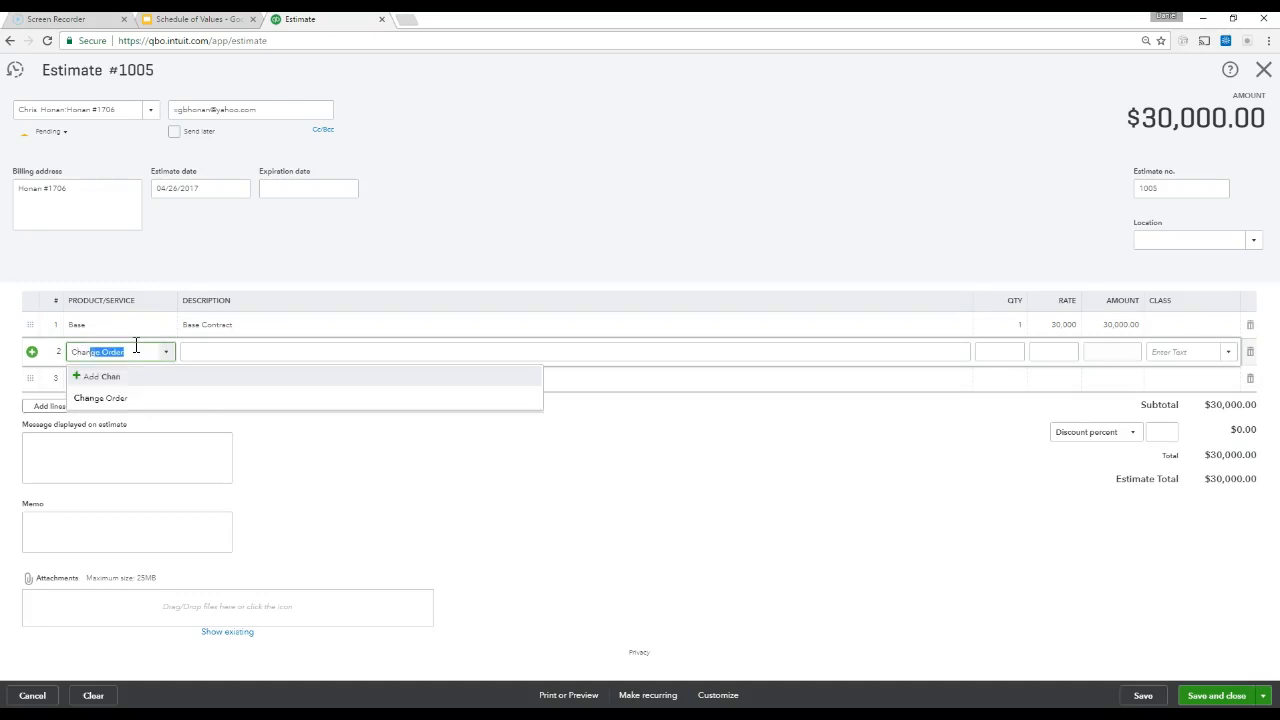
left_click(114, 400)
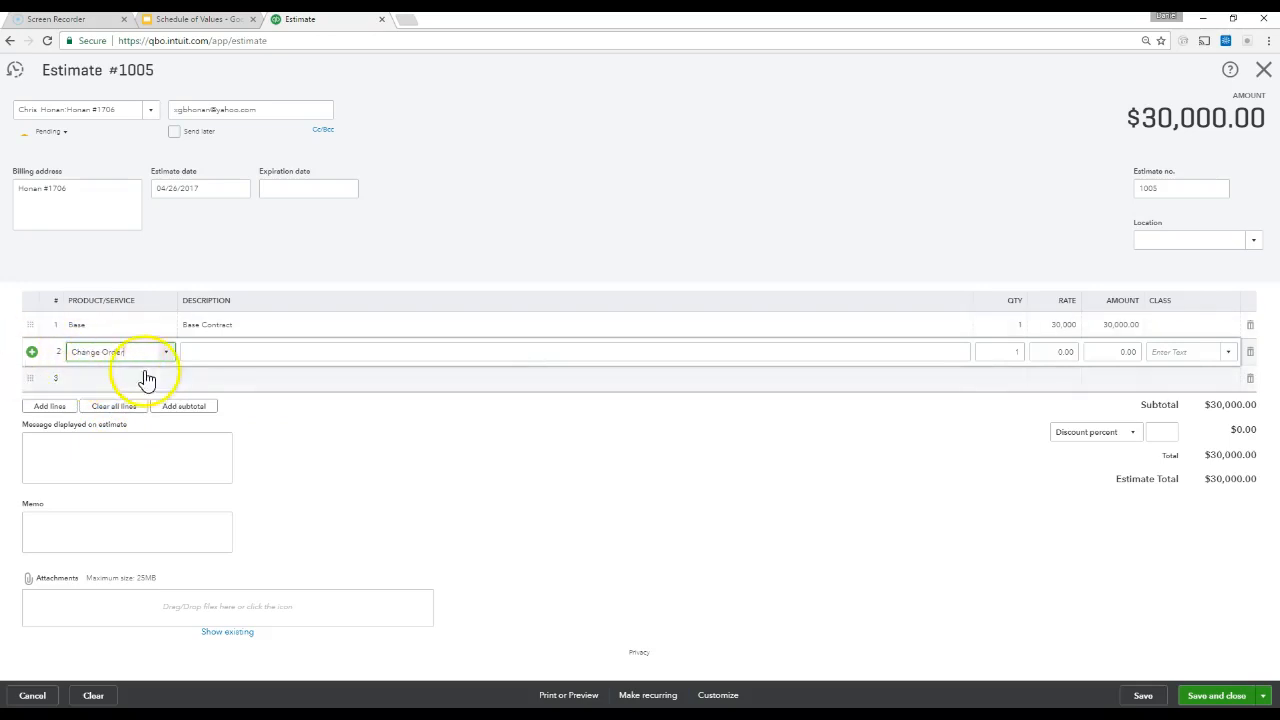
left_click(313, 354)
left_click(313, 354)
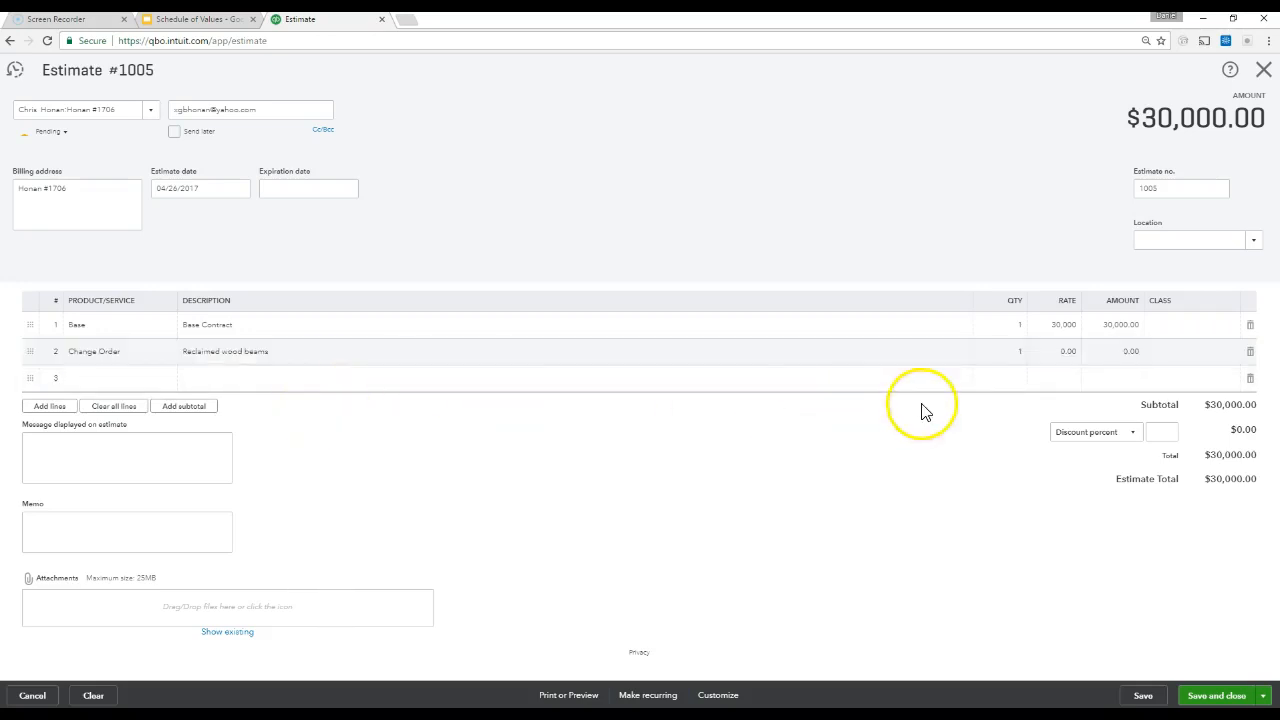
left_click(1066, 352)
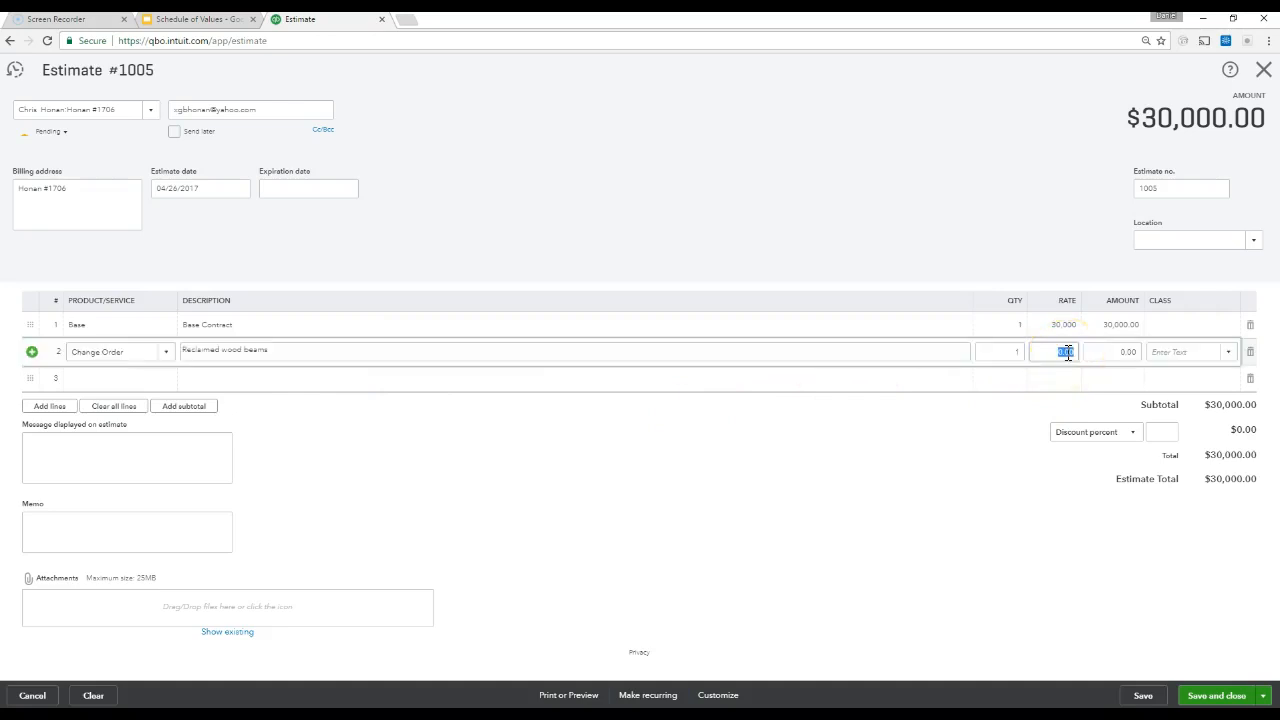
left_click(1036, 312)
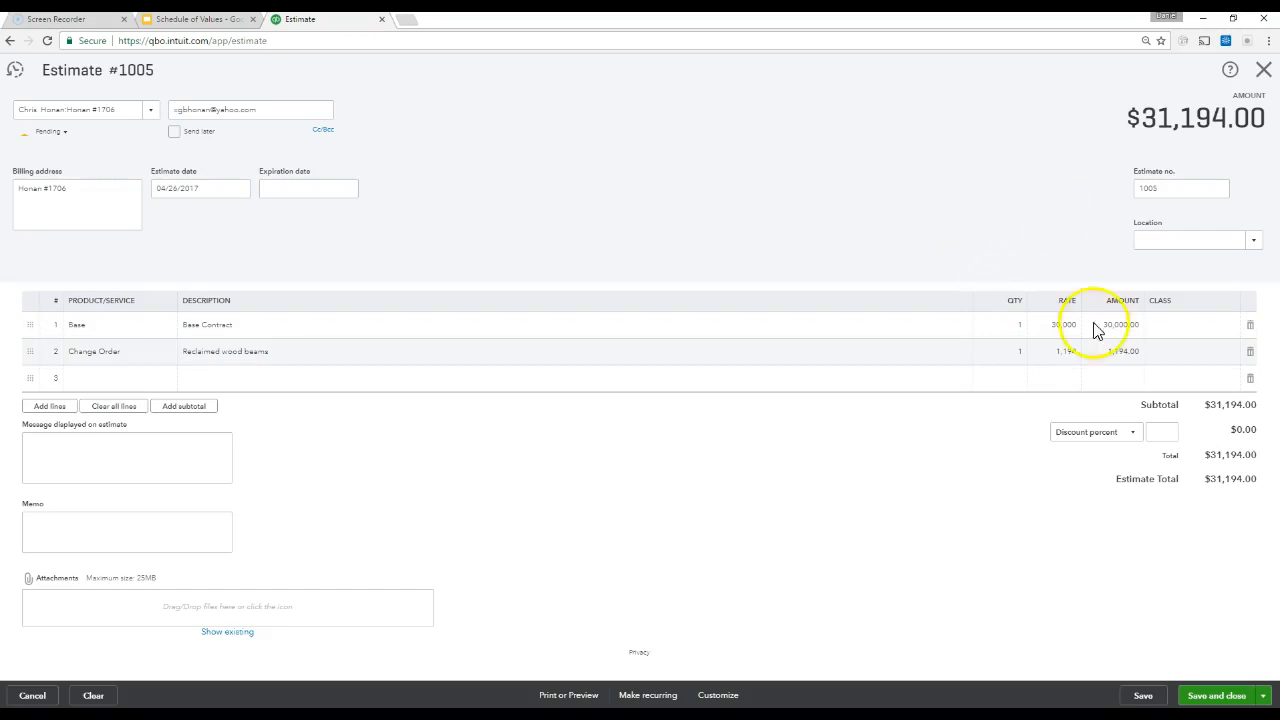
left_click(1218, 697)
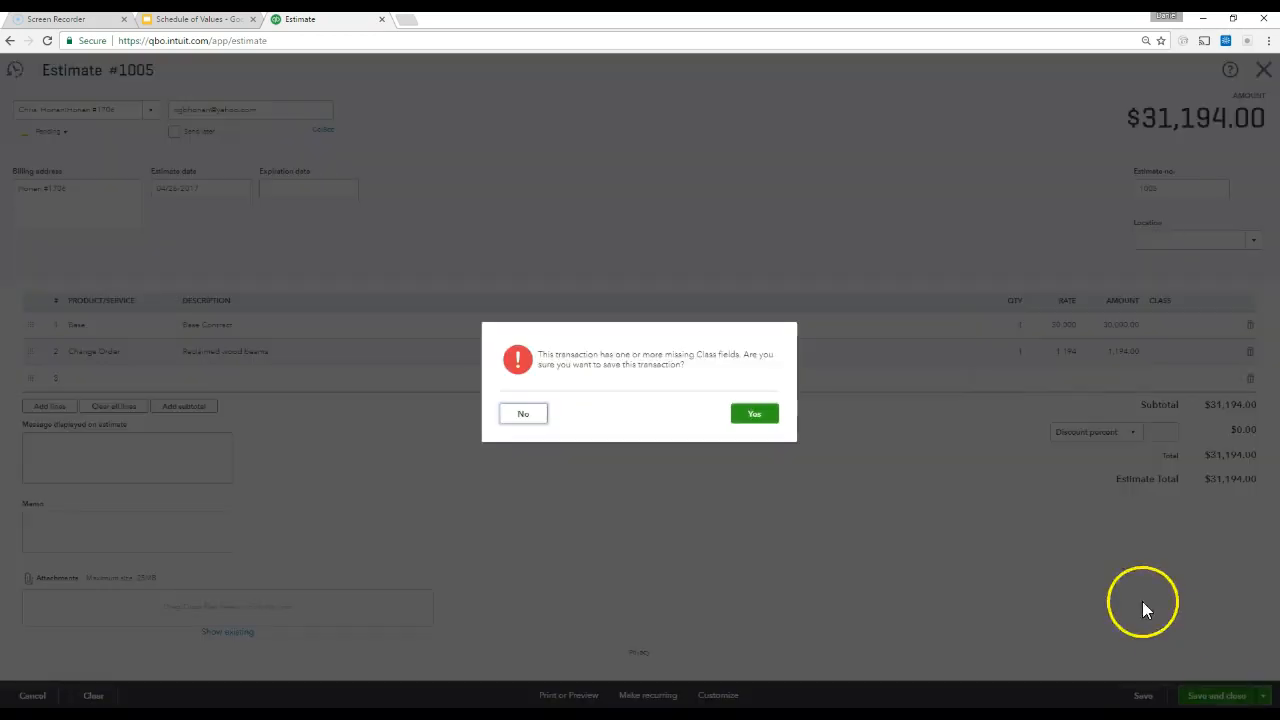
left_click(760, 415)
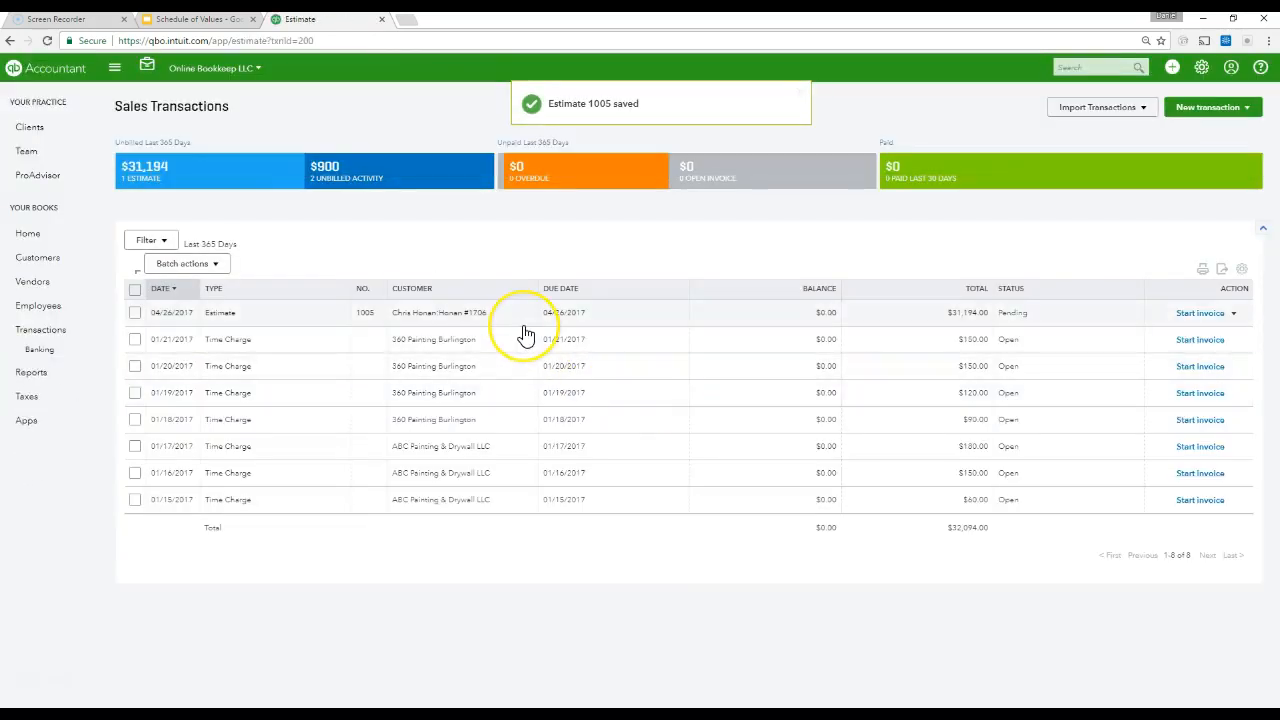
Reopen the saved estimate and add another Change Order line described as "Stain Samples" at a rate of 260.
left_click(523, 326)
left_click(112, 376)
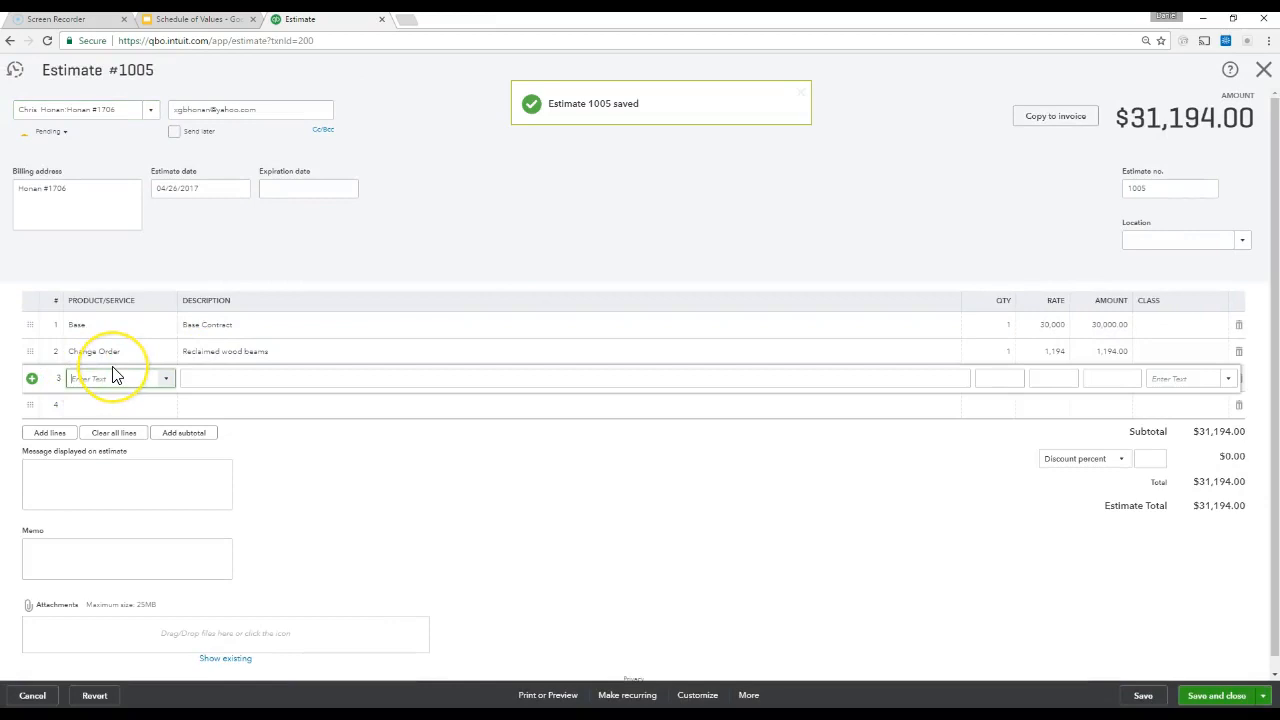
type("Change Order")
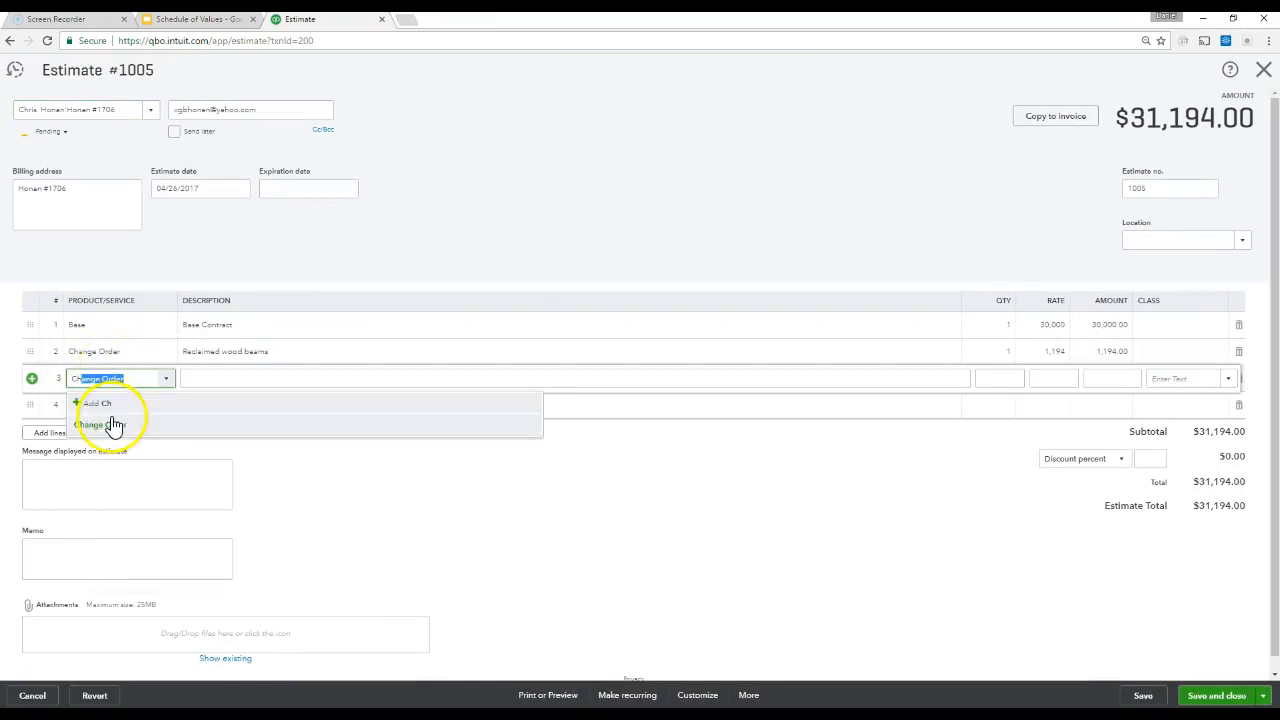
left_click(112, 424)
left_click(250, 379)
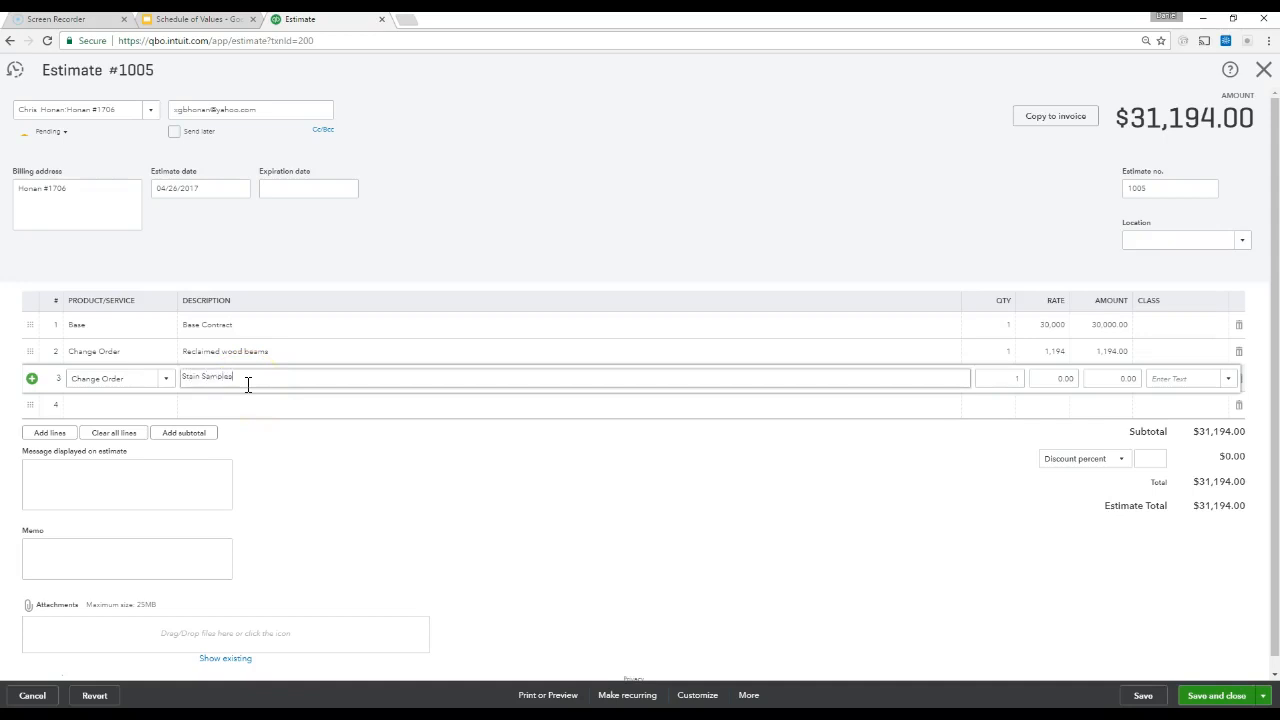
left_click(1057, 376)
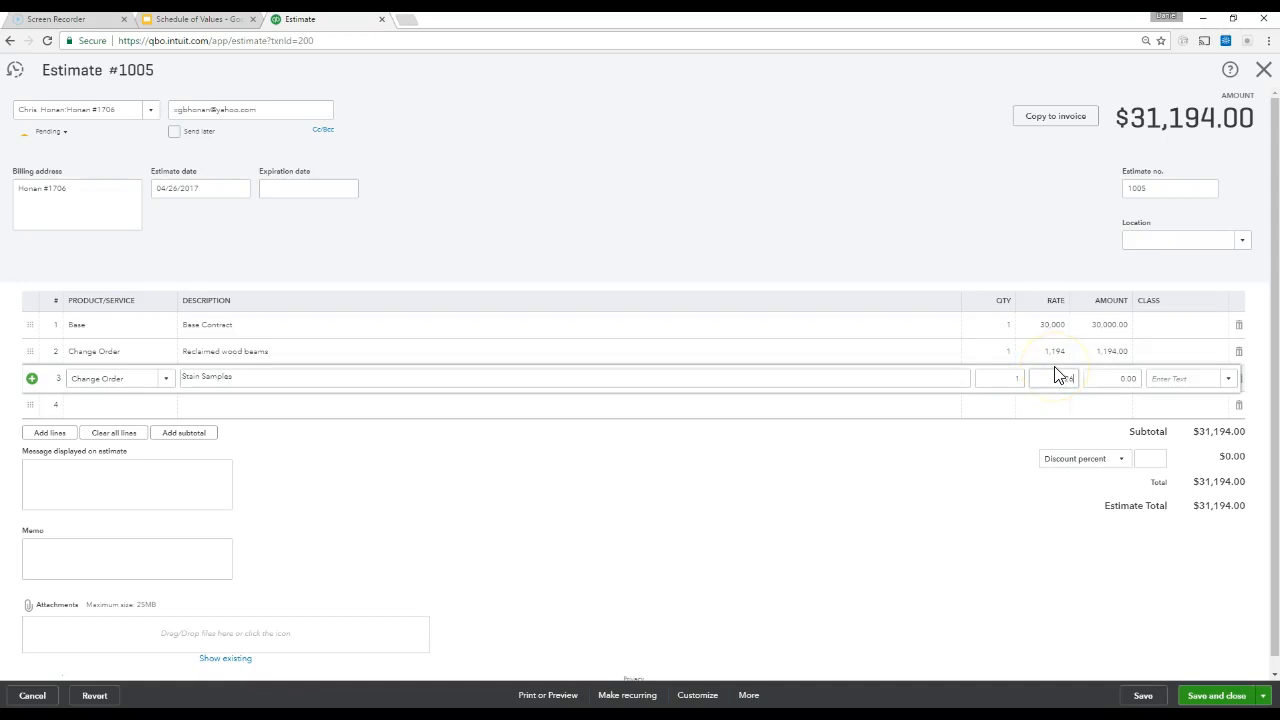
left_click(917, 209)
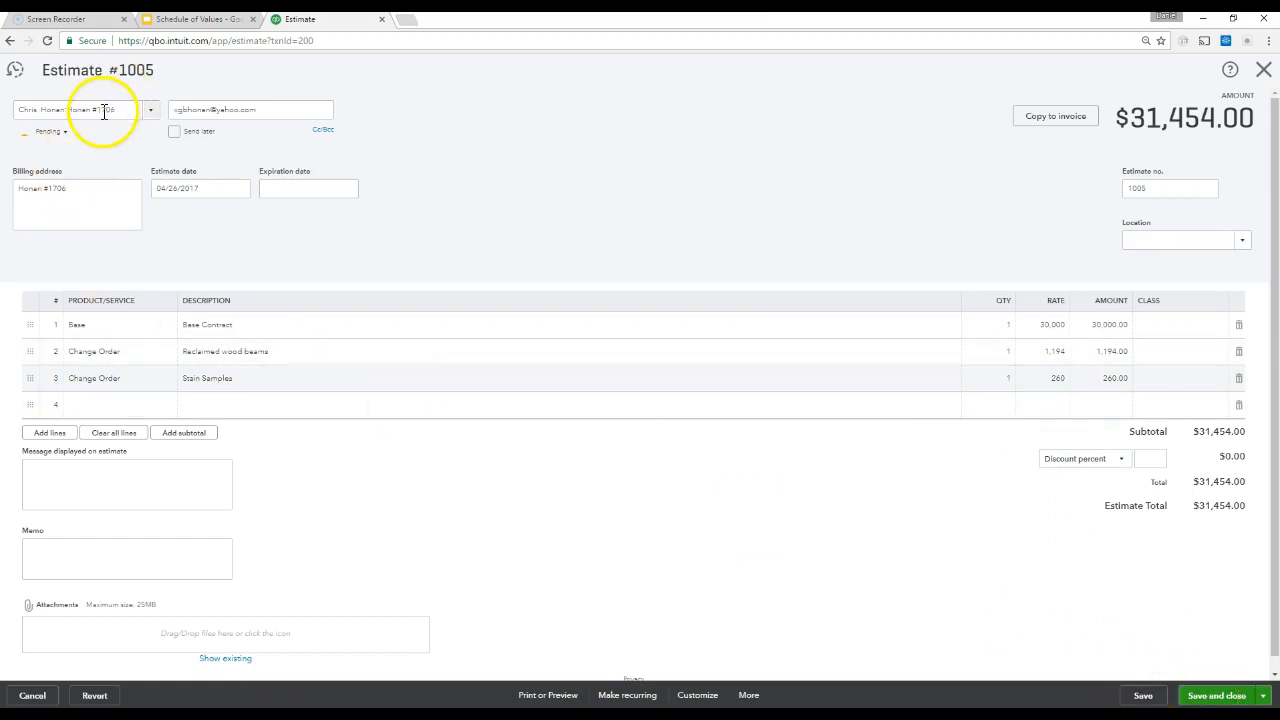
Check the estimate number, and save and close the updated estimate without assigning classes.
left_click_drag(1150, 188, 1092, 196)
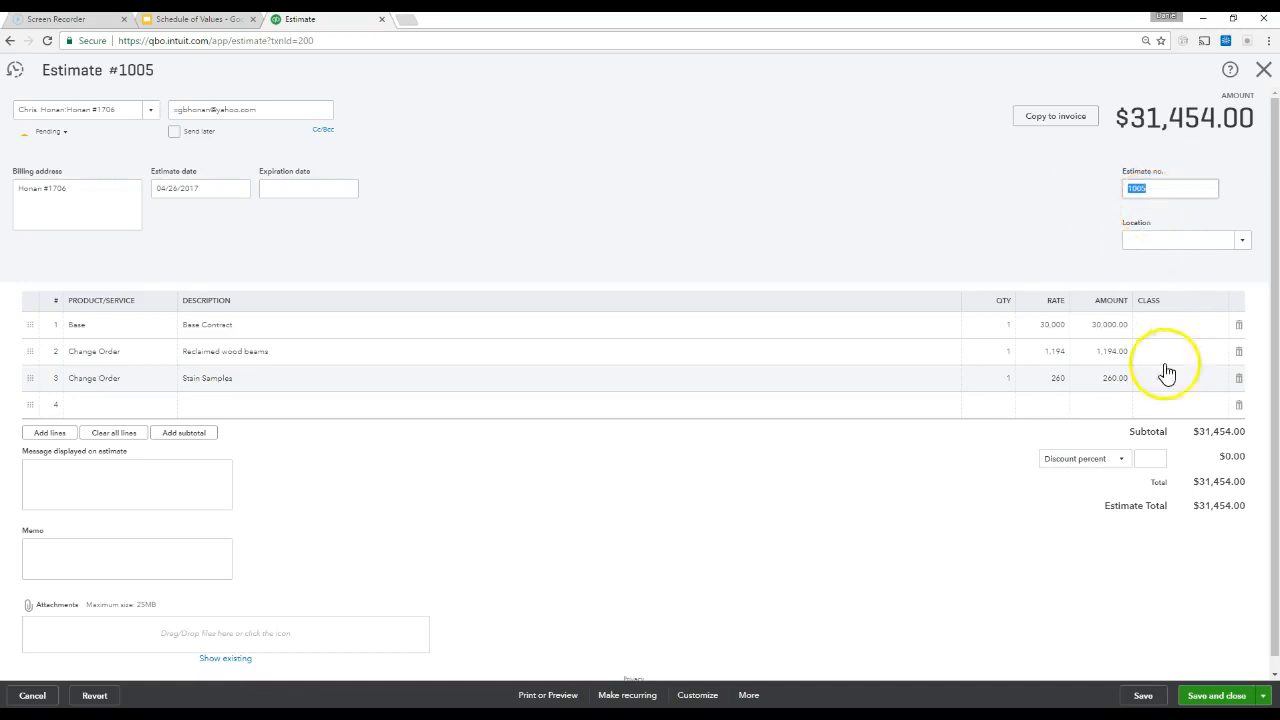
left_click(1196, 698)
left_click(768, 418)
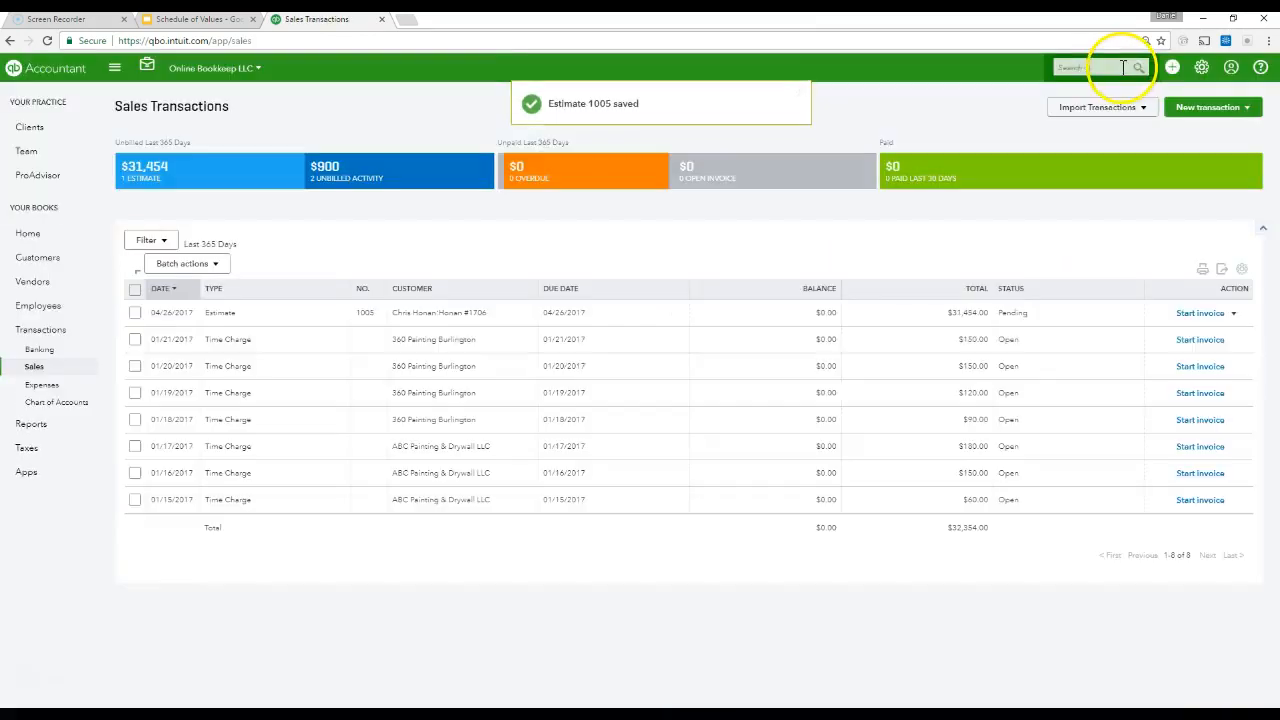
Start a new invoice numbered 1005-1 for the same sub-customer job as the estimate.
left_click(1172, 67)
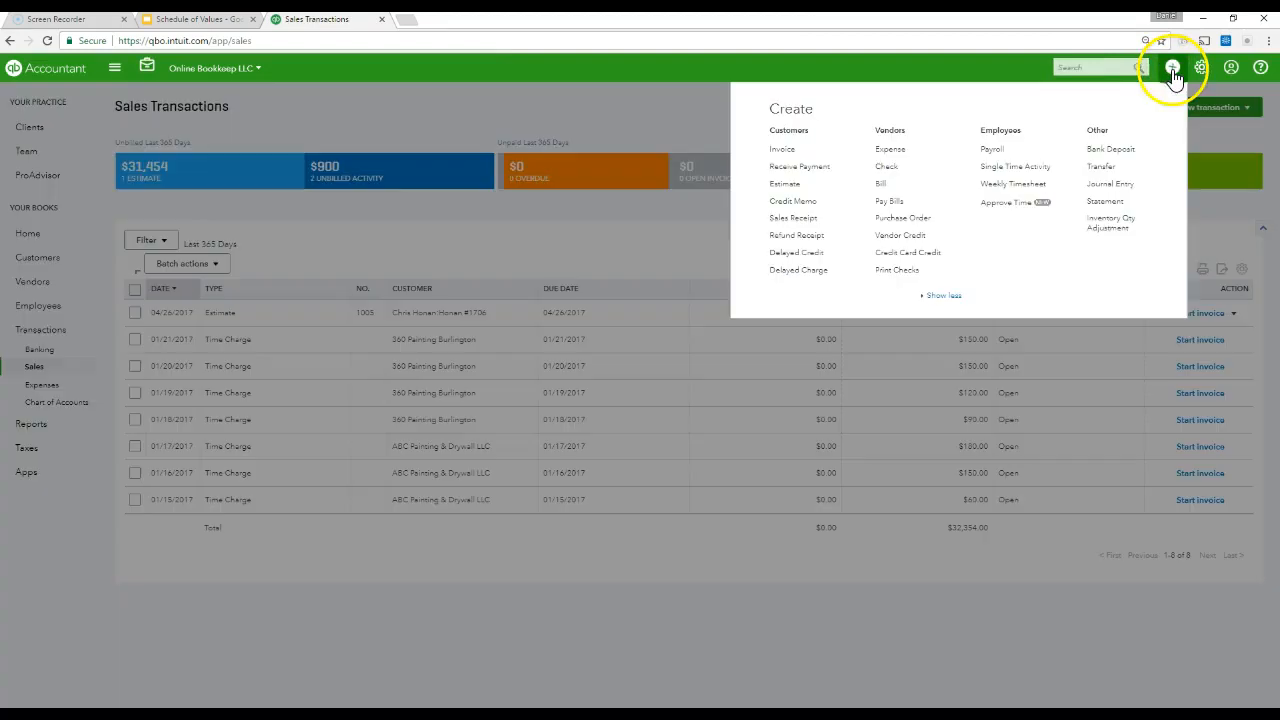
left_click(784, 150)
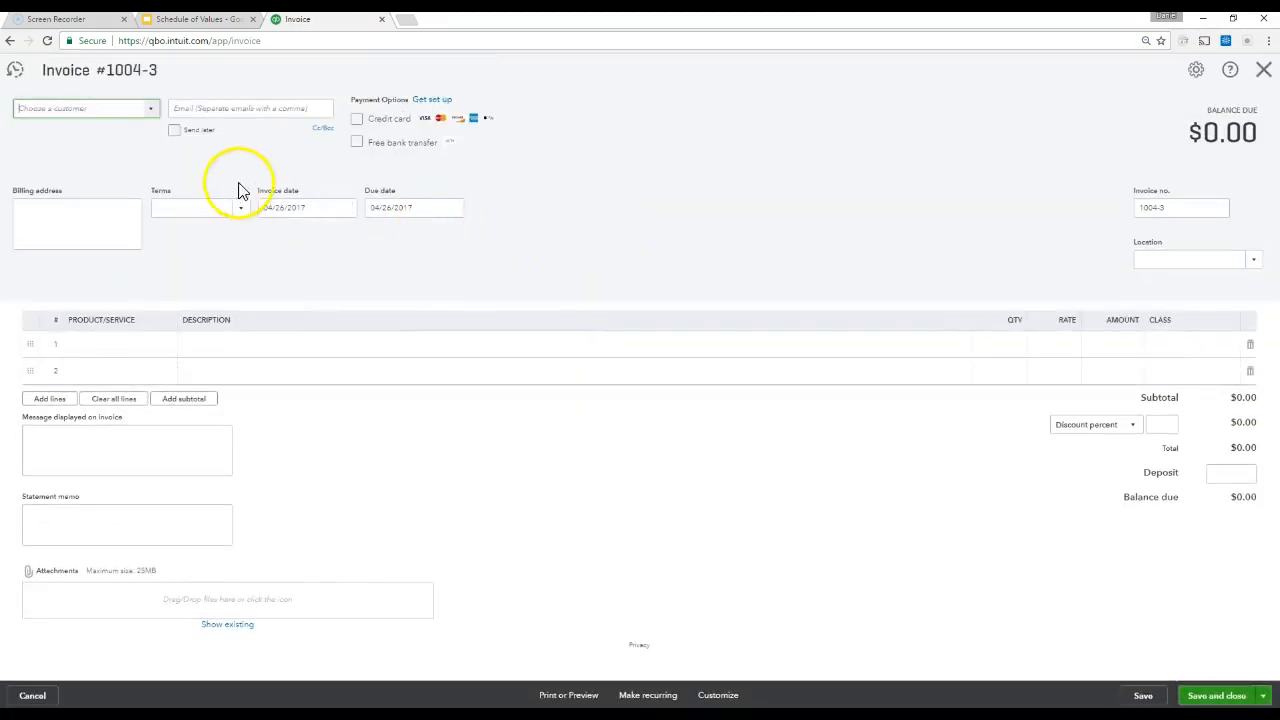
left_click_drag(1148, 207, 1222, 208)
type("1005")
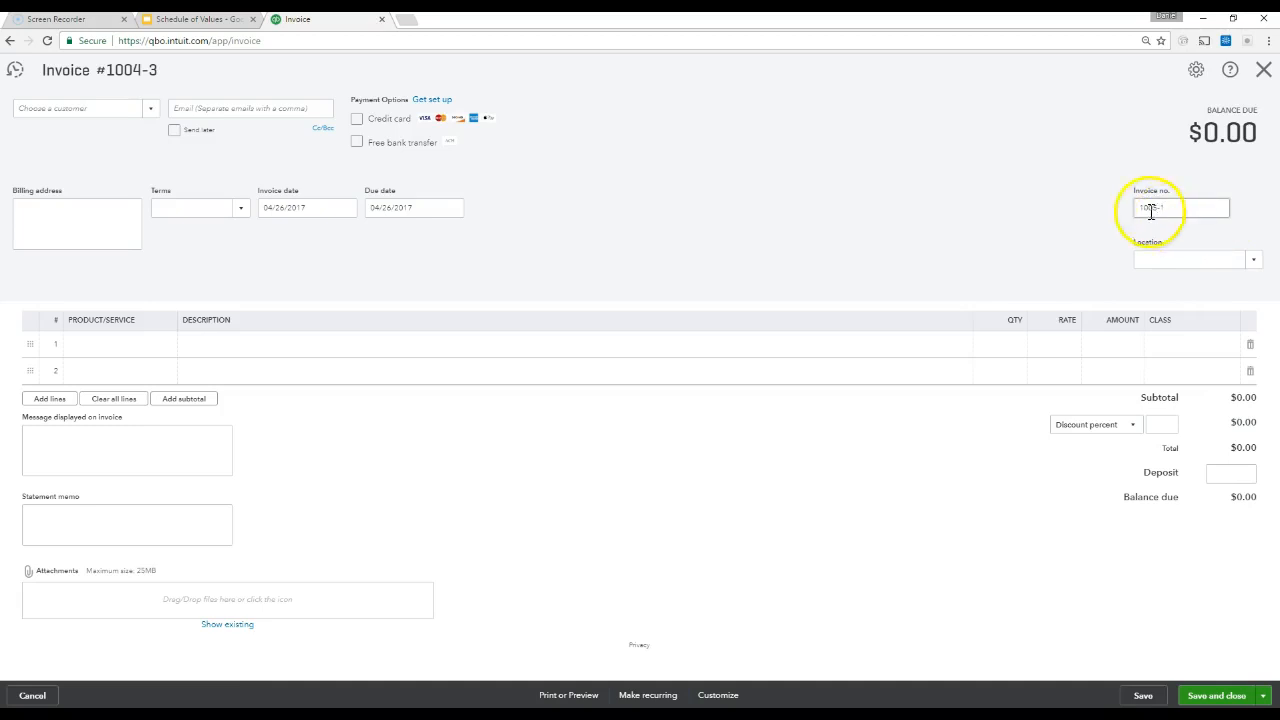
left_click(127, 106)
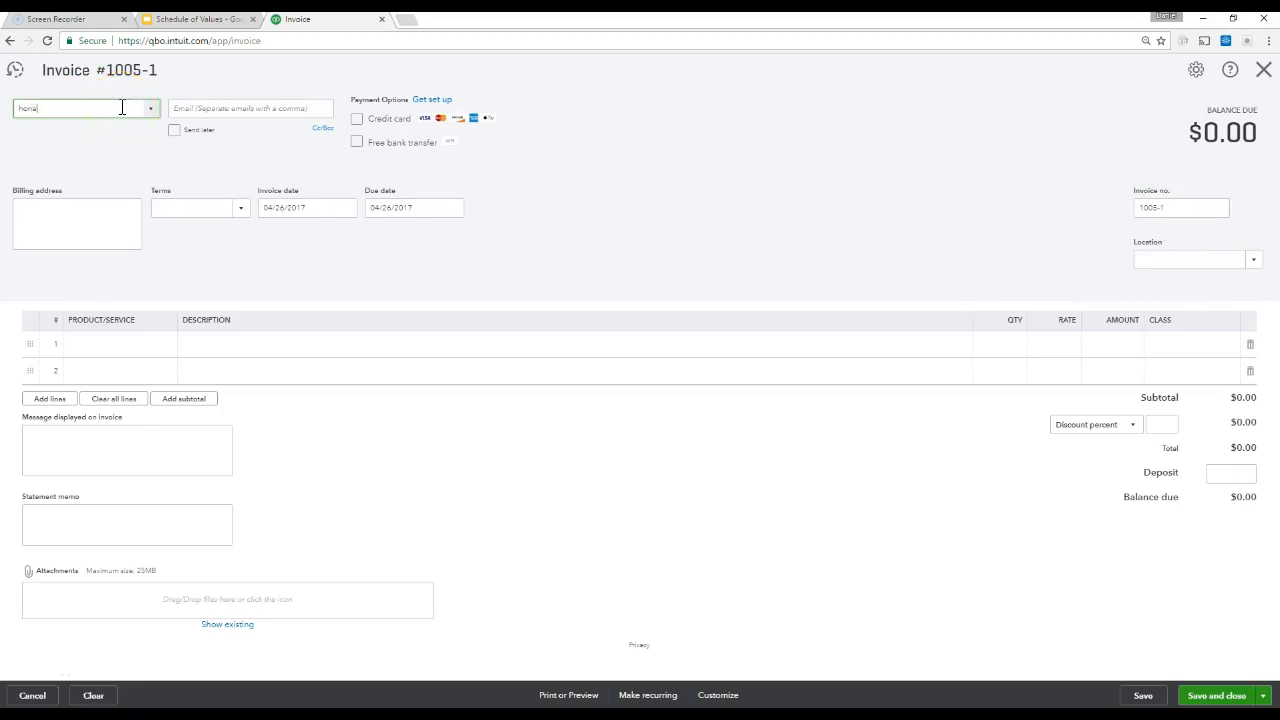
type("n")
left_click(132, 177)
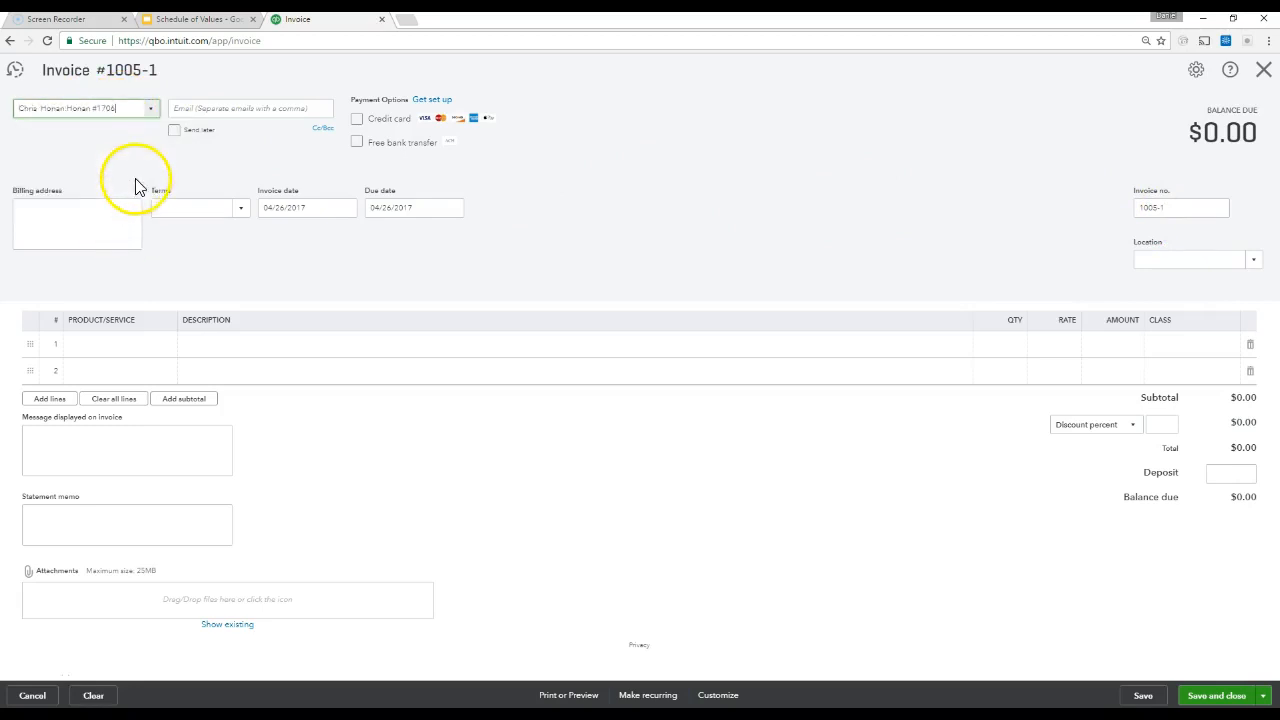
Add a Base line at a rate of 2500 and a Change Order line at a rate of 1194 to the invoice.
left_click(111, 343)
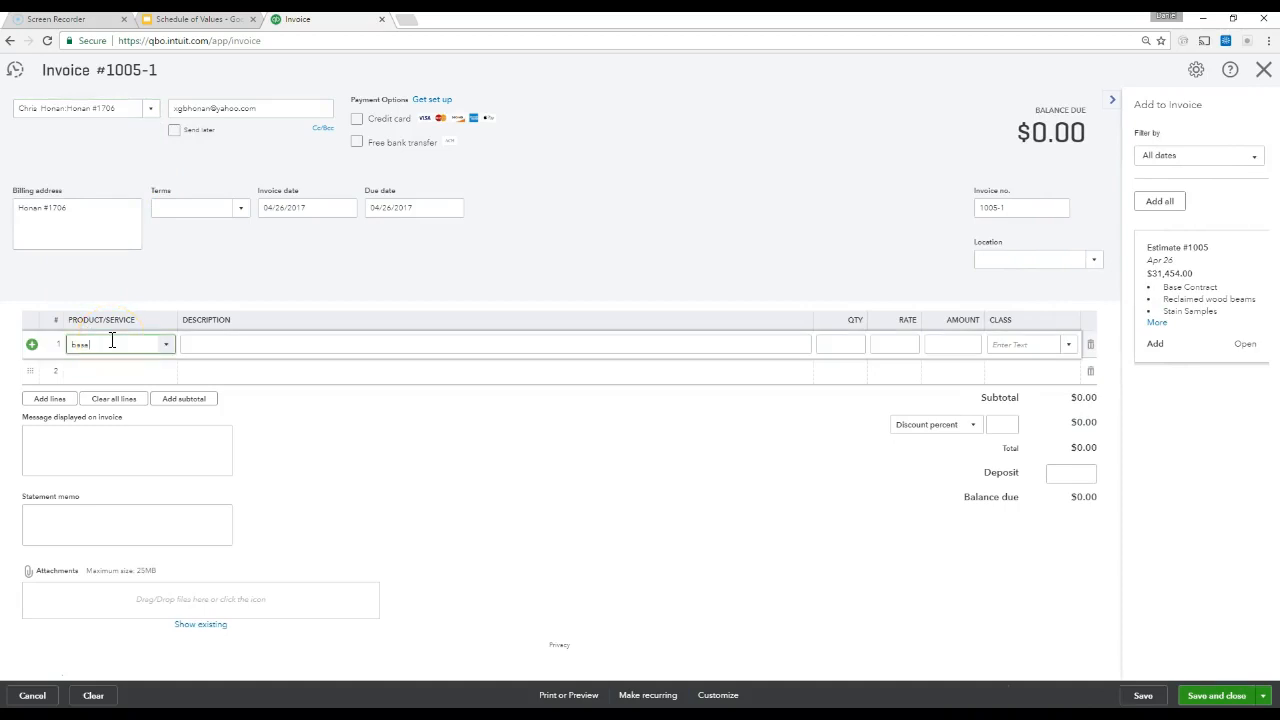
type("base")
left_click(109, 397)
left_click(102, 371)
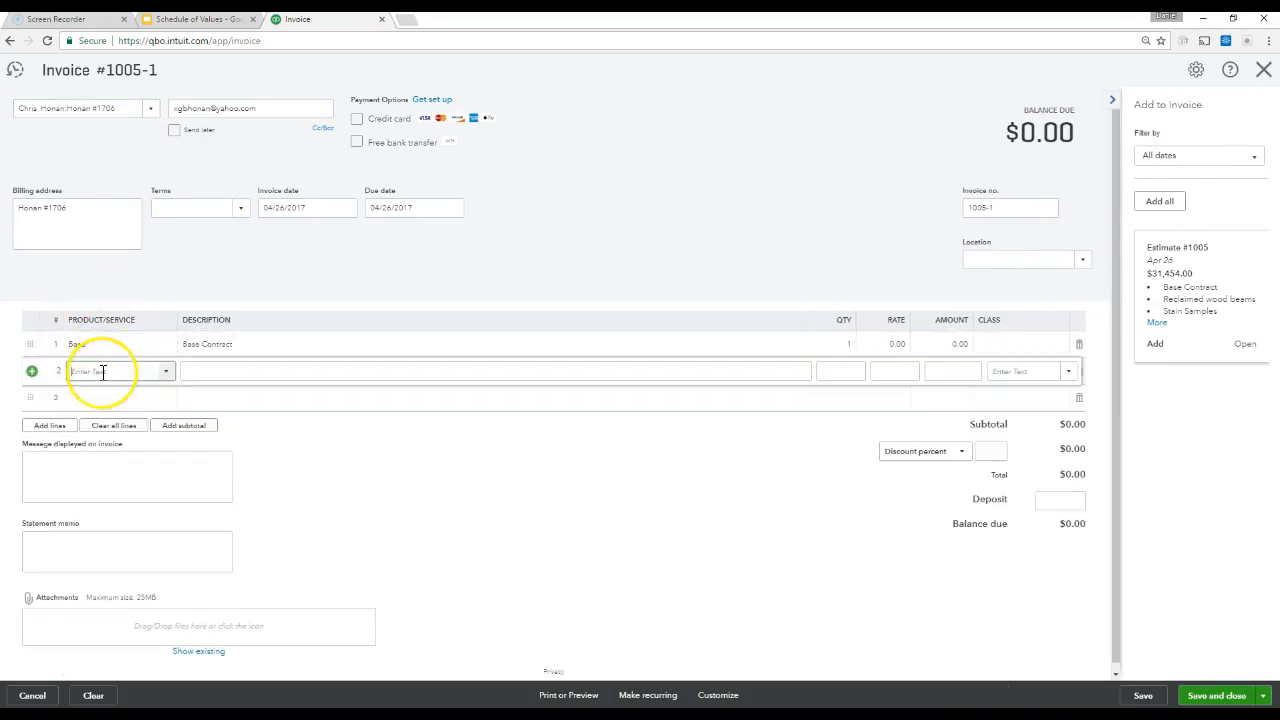
type("change")
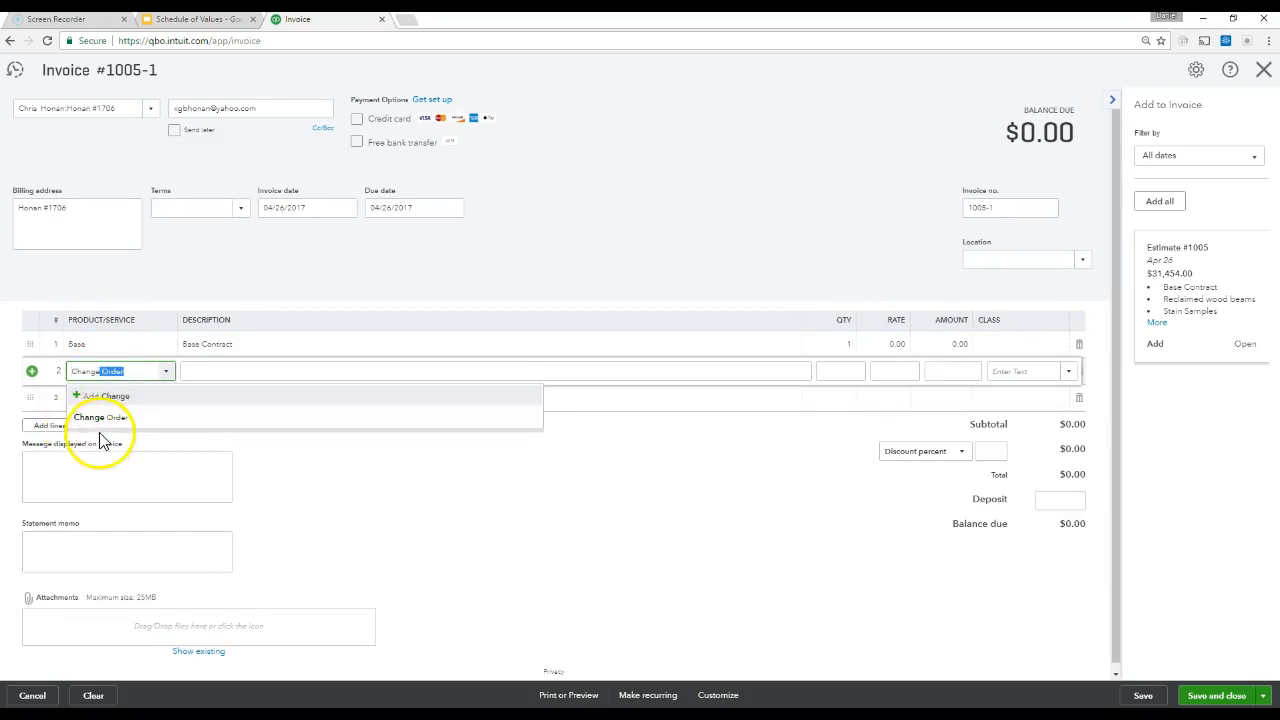
left_click(100, 417)
left_click(890, 346)
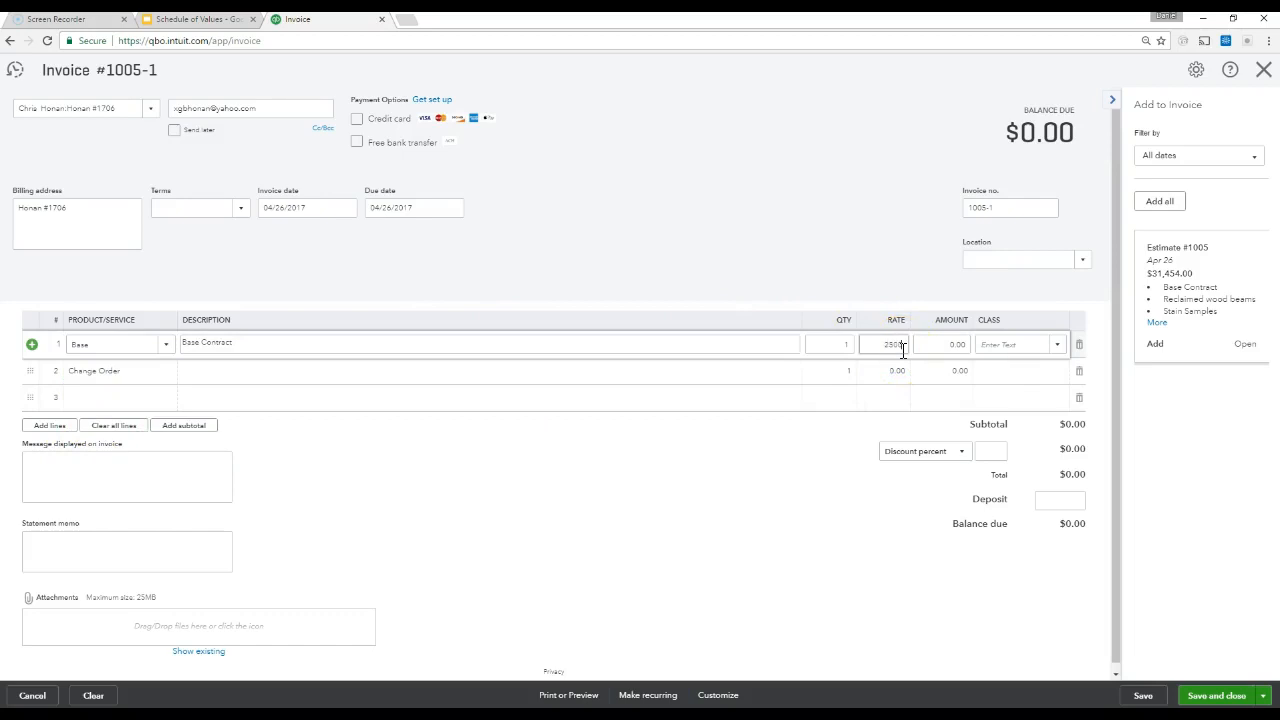
left_click(888, 376)
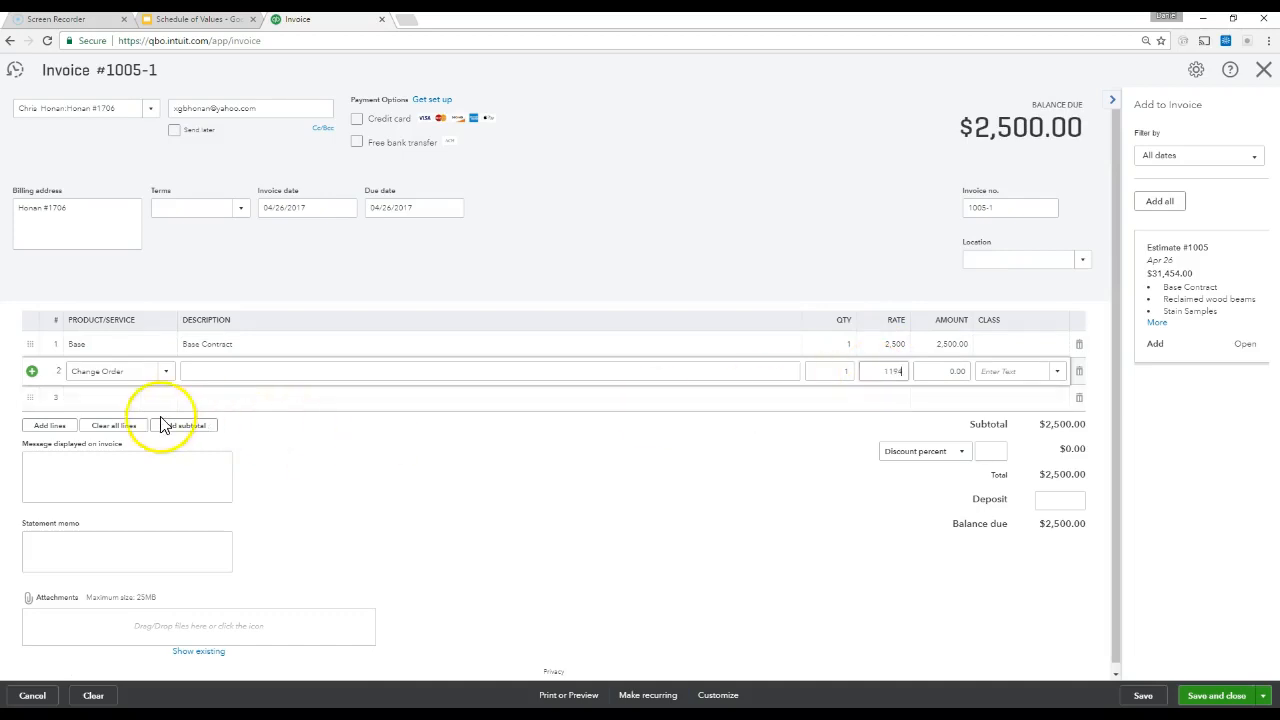
Add a second Change Order line at a rate of 260, and save and close the invoice without assigning classes.
left_click(134, 395)
type("c")
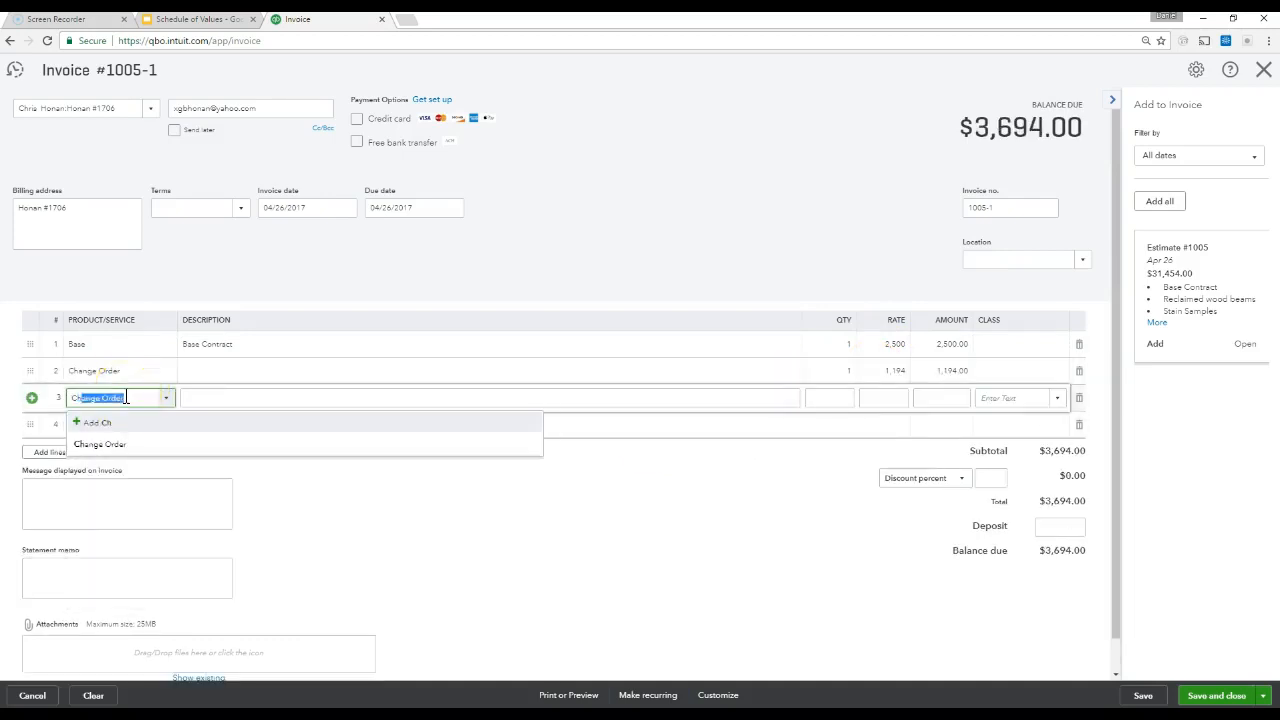
left_click(109, 443)
left_click(899, 400)
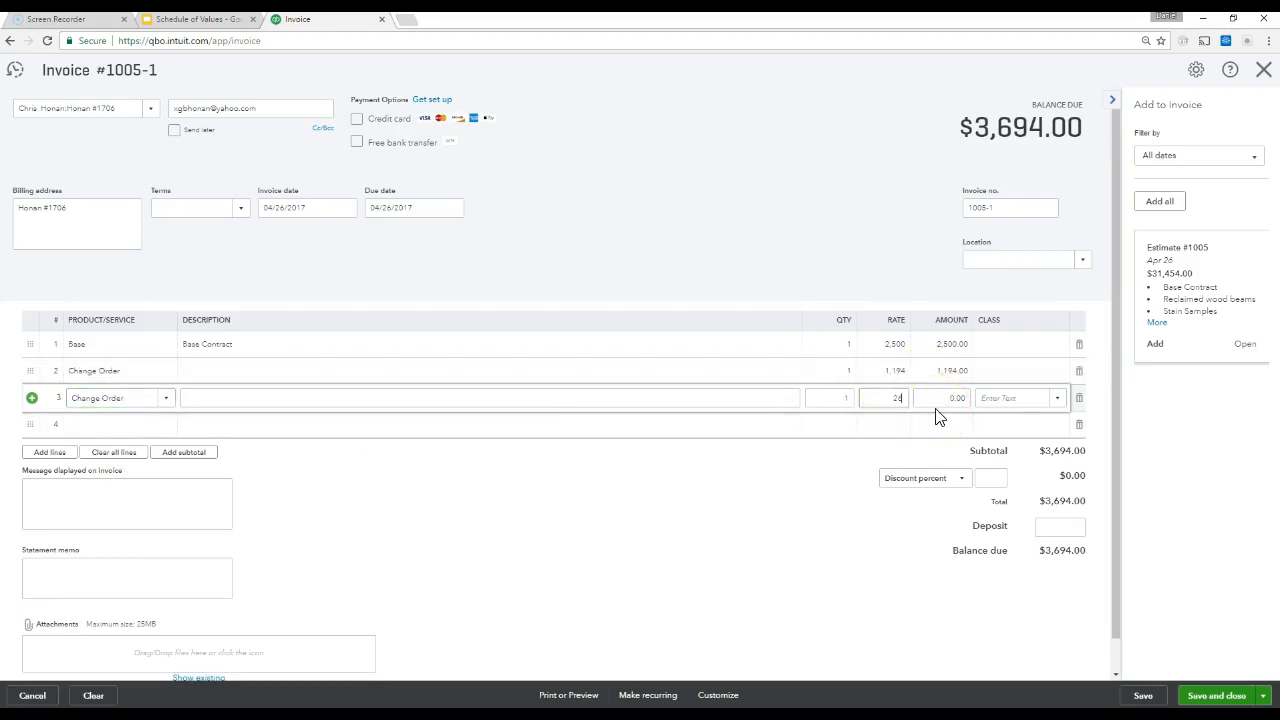
left_click(855, 255)
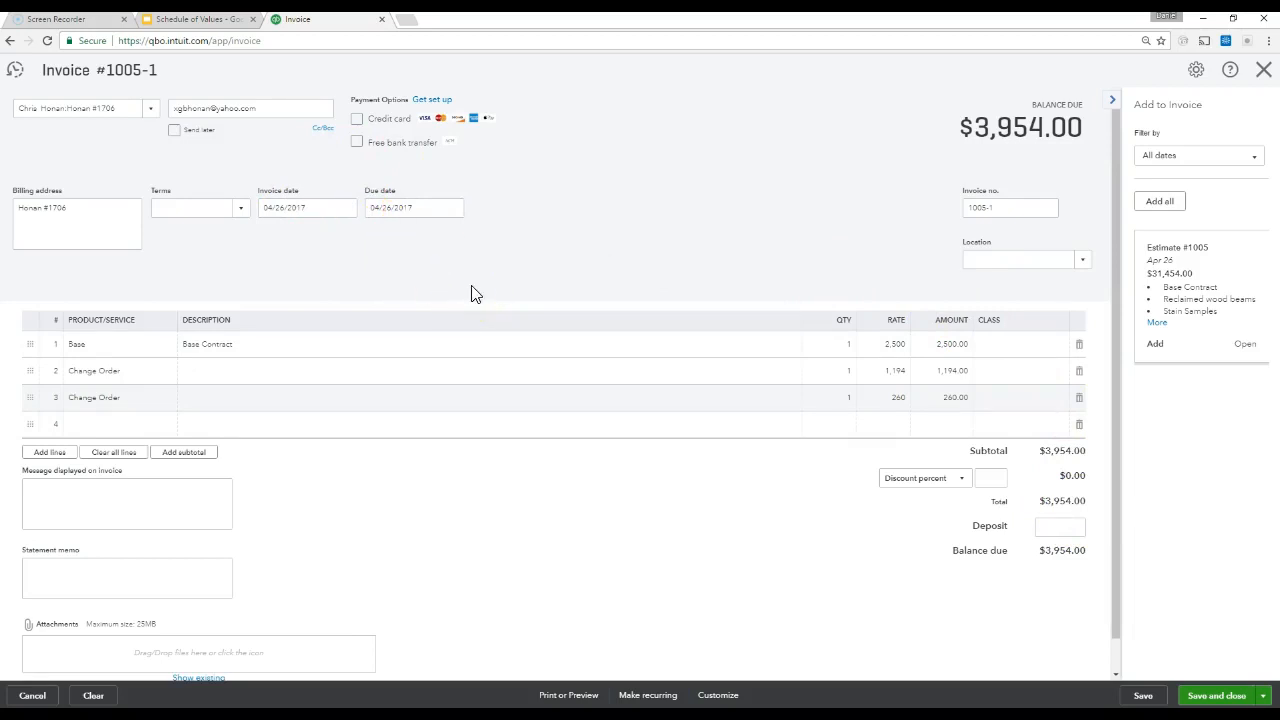
left_click(1222, 697)
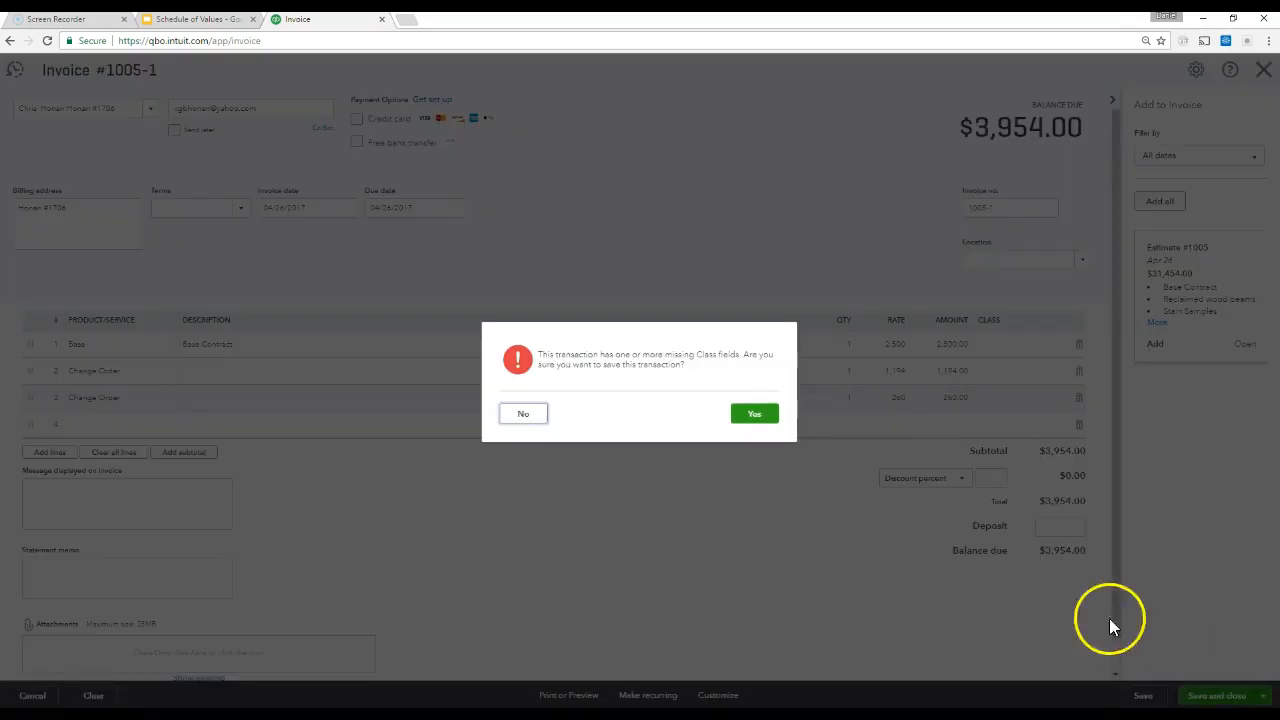
left_click(742, 425)
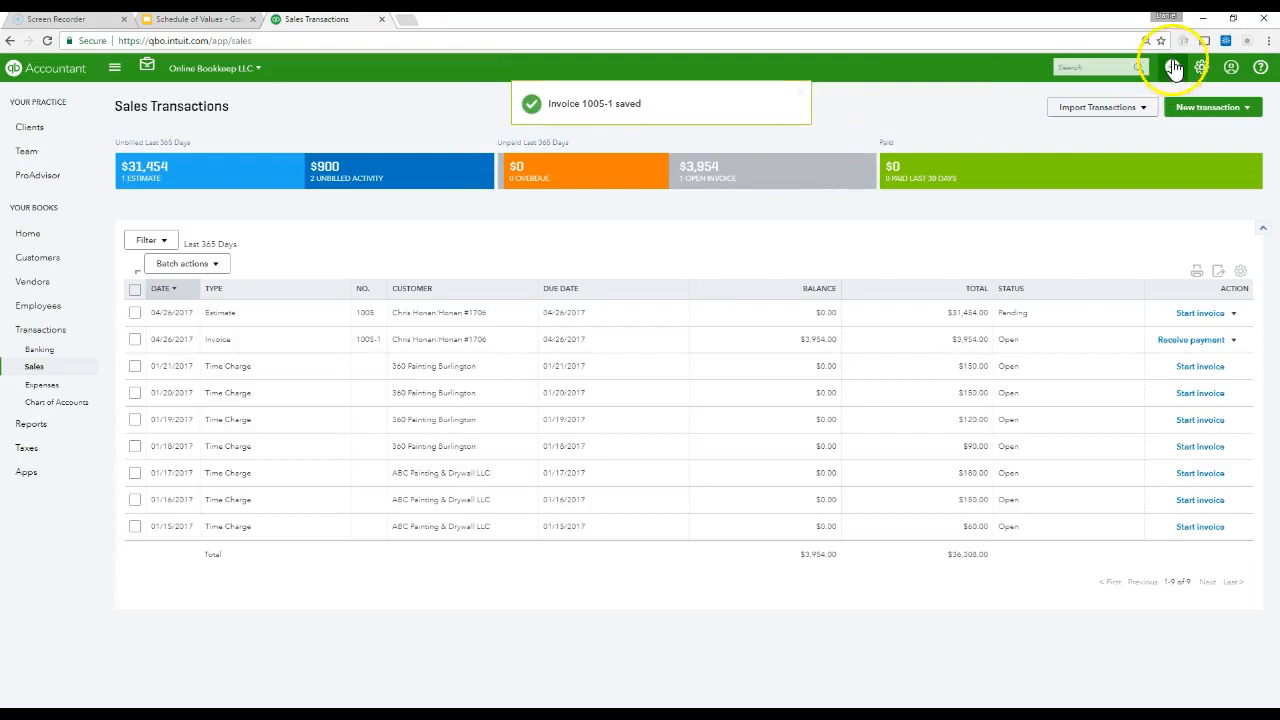
Start a new invoice for the same sub-customer job and set its invoice date to 05/26/2017.
left_click(1171, 66)
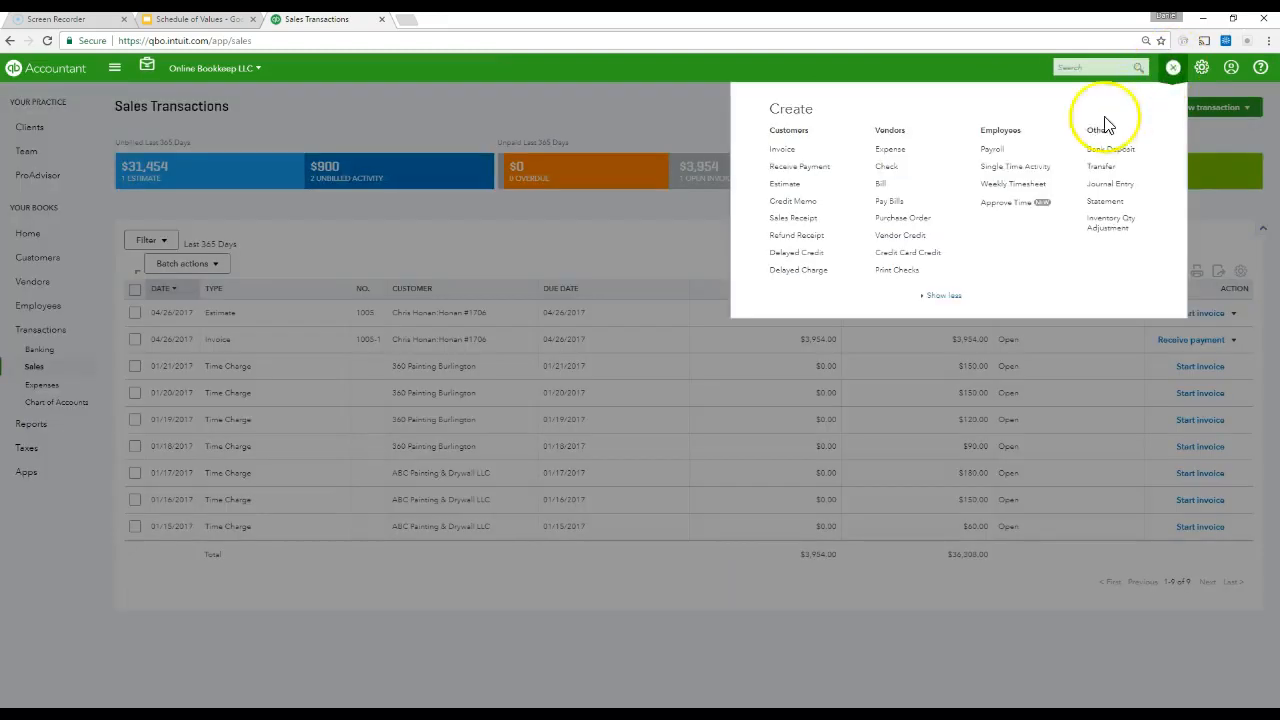
left_click(783, 150)
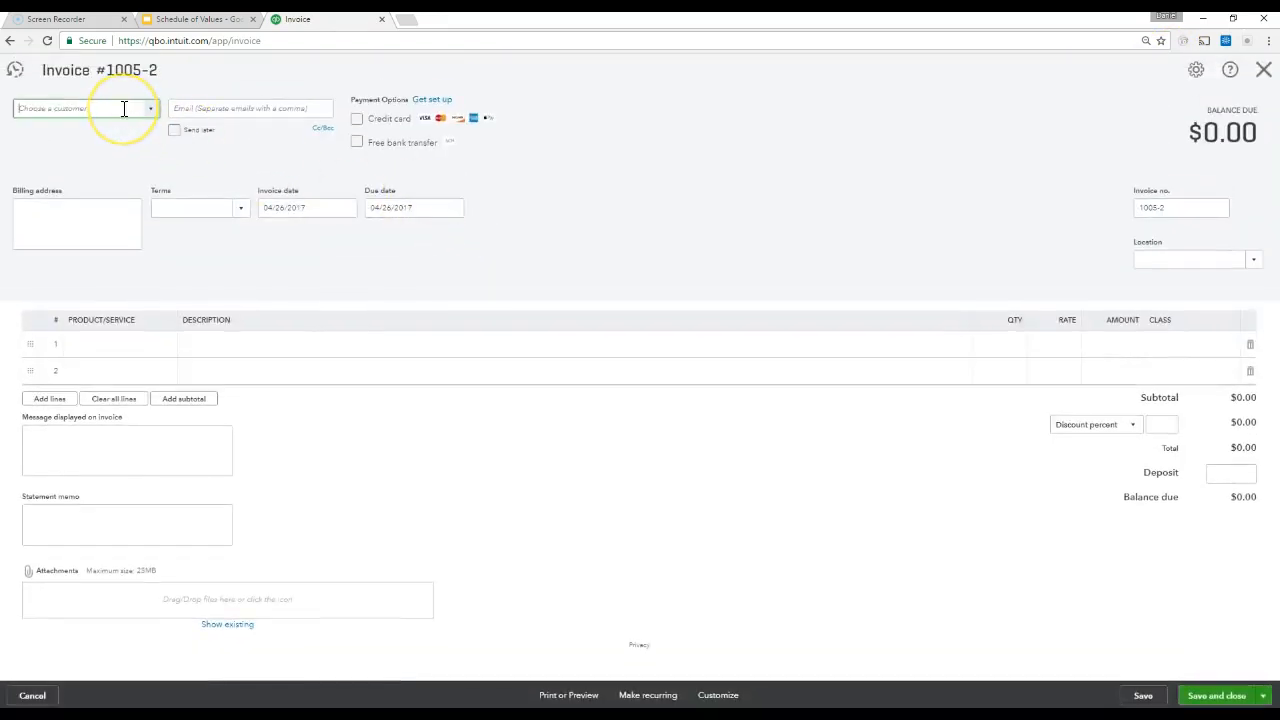
type("hona")
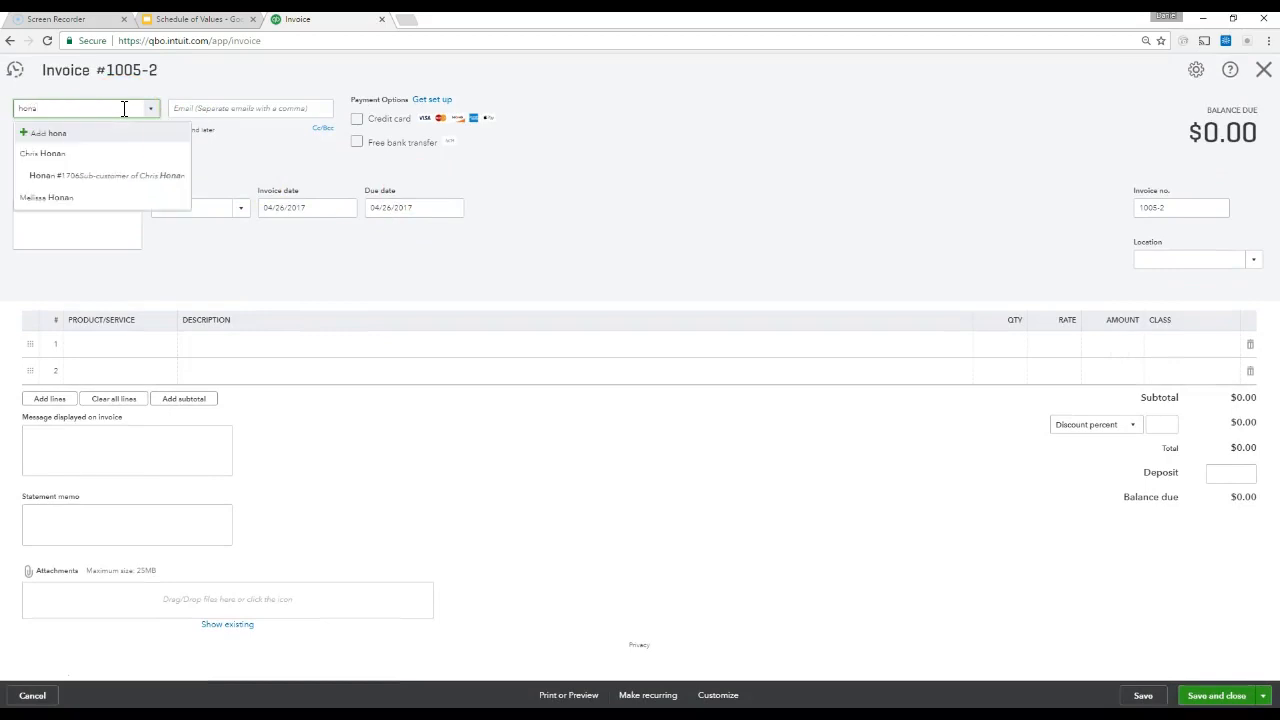
left_click(100, 175)
left_click(338, 210)
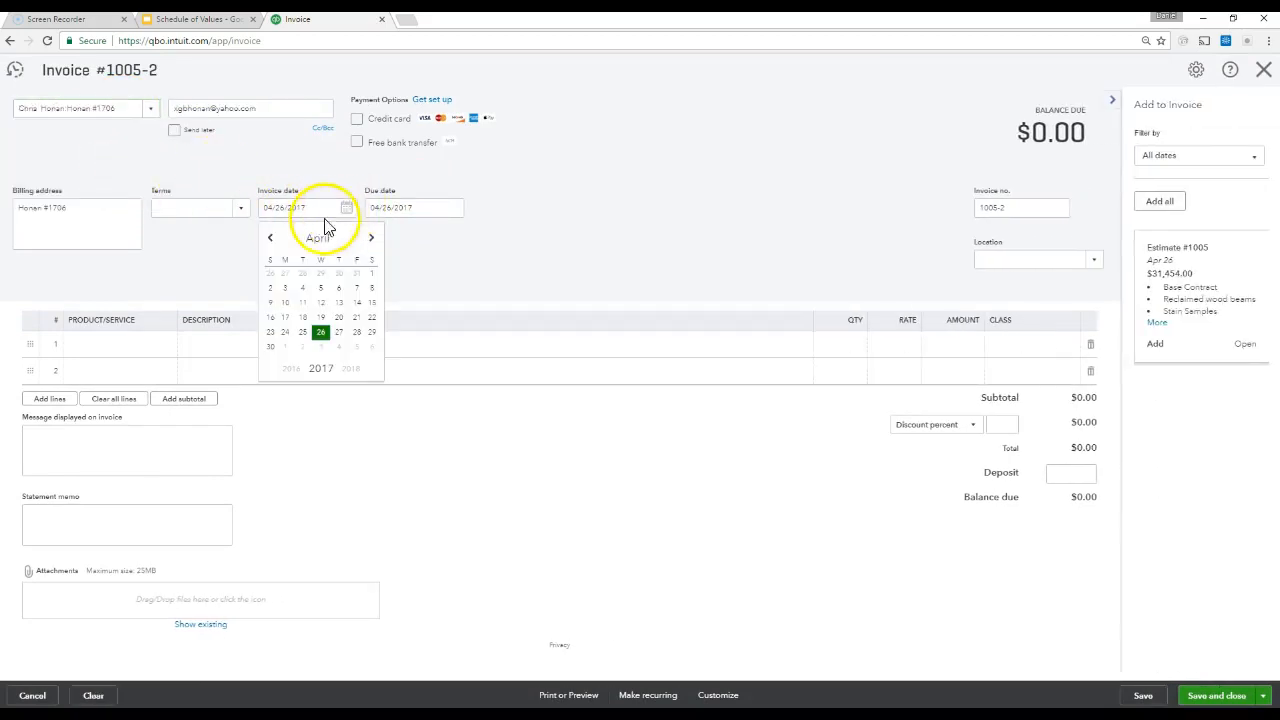
left_click(371, 238)
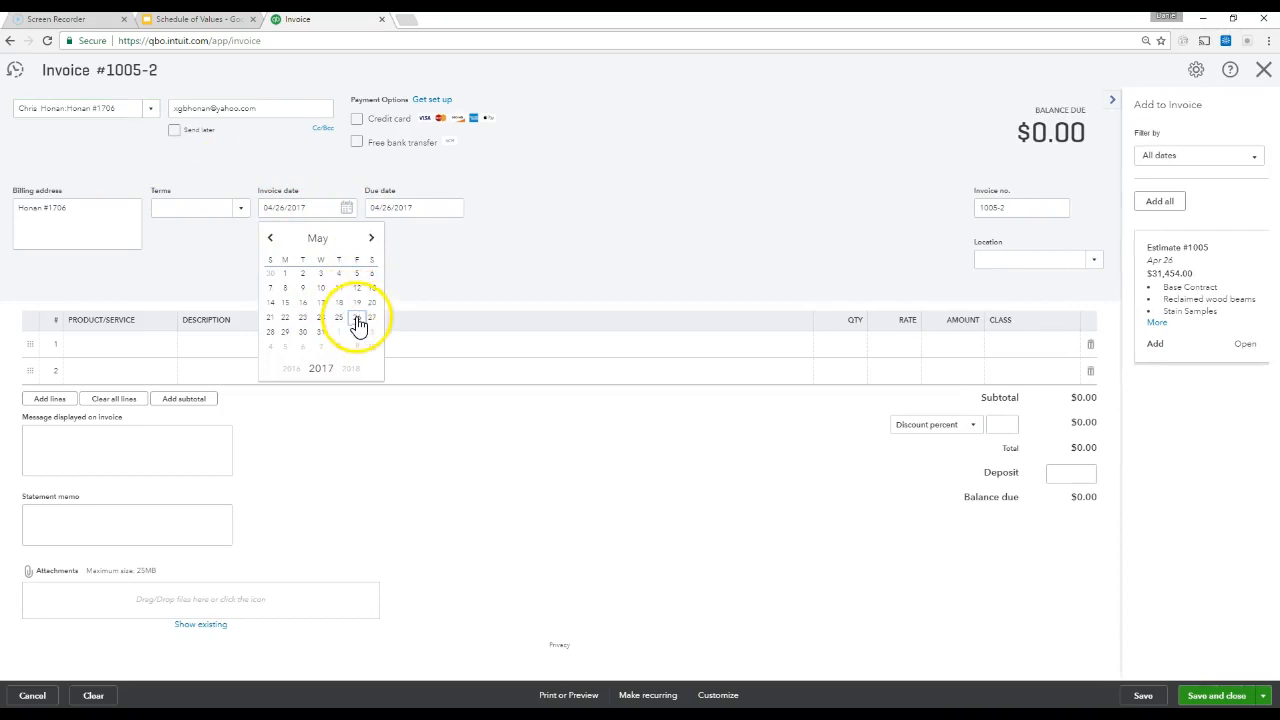
left_click(358, 318)
Add a Base line at a rate of 3000 to the second invoice.
left_click(126, 343)
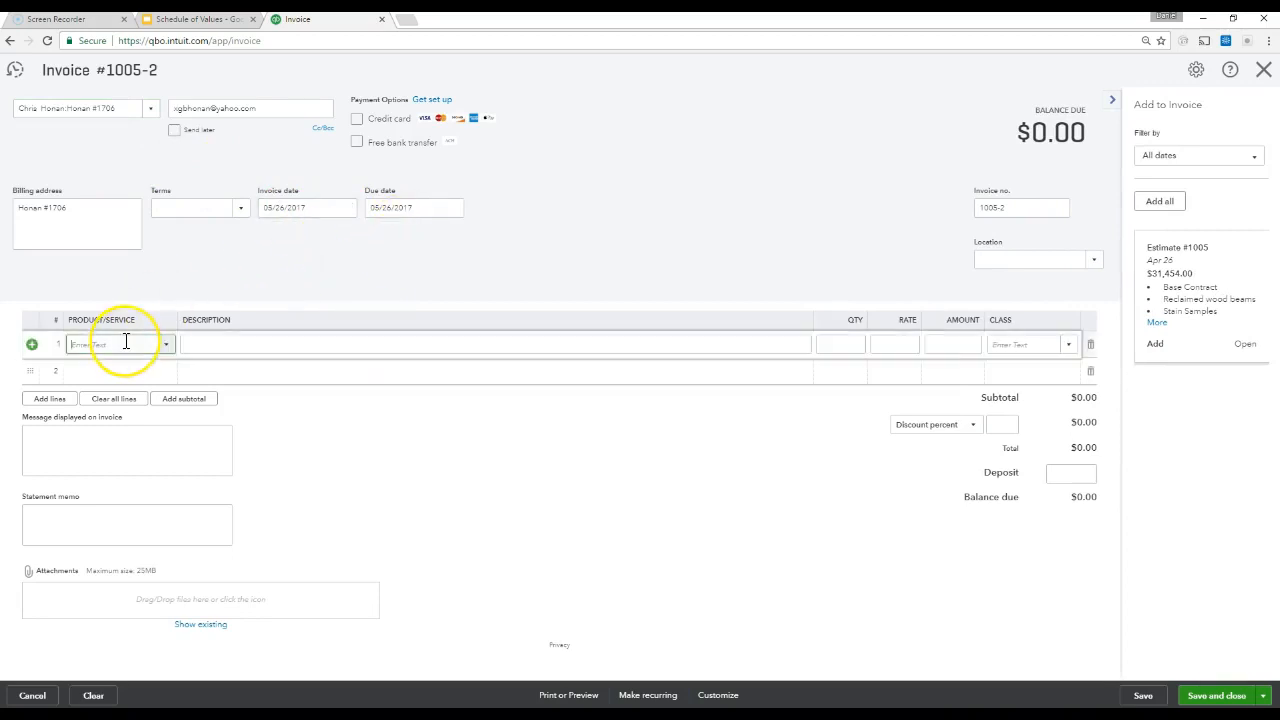
type("Base")
left_click(124, 399)
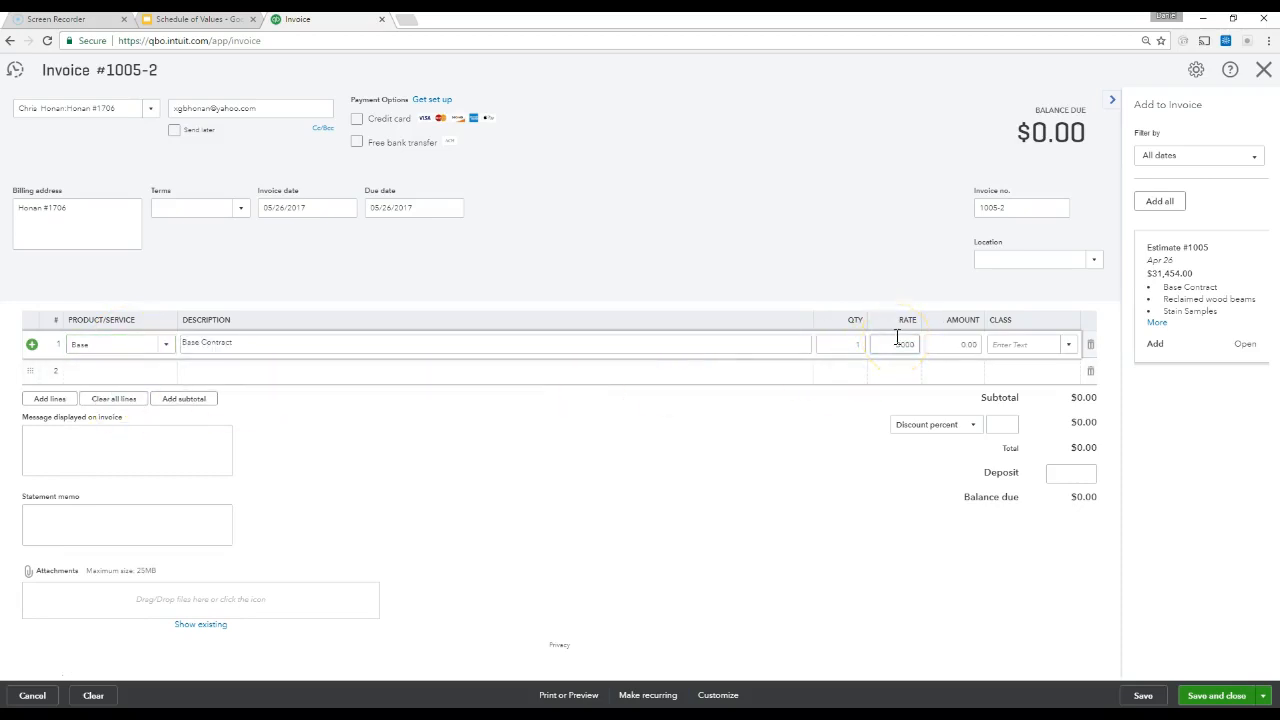
left_click(817, 294)
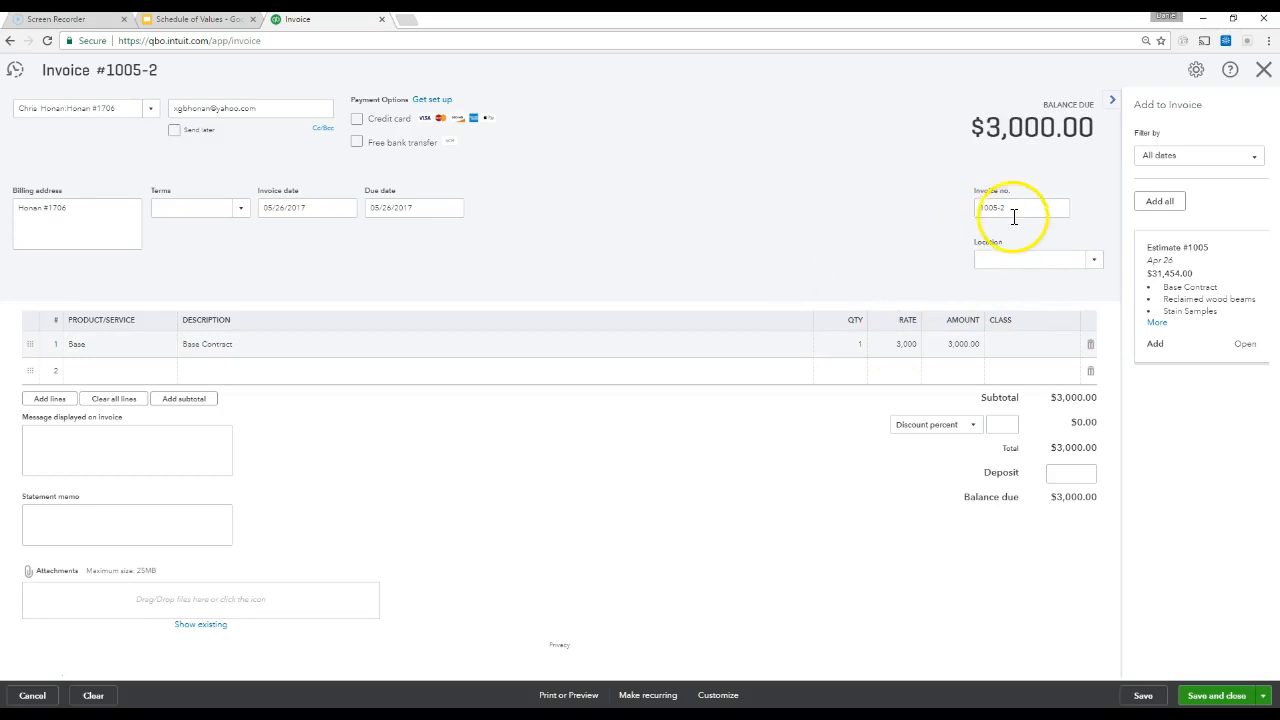
Check the second invoice's number, and save and close the invoice without assigning classes.
left_click_drag(1009, 209, 960, 206)
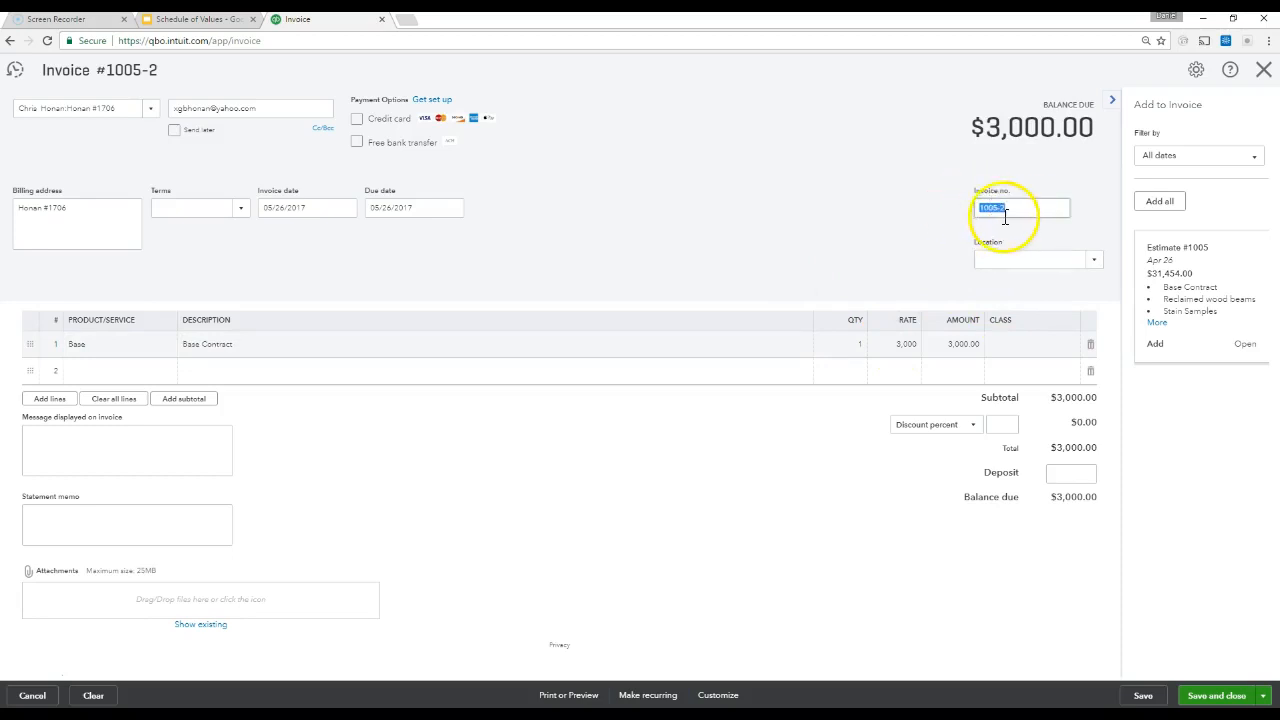
left_click(890, 181)
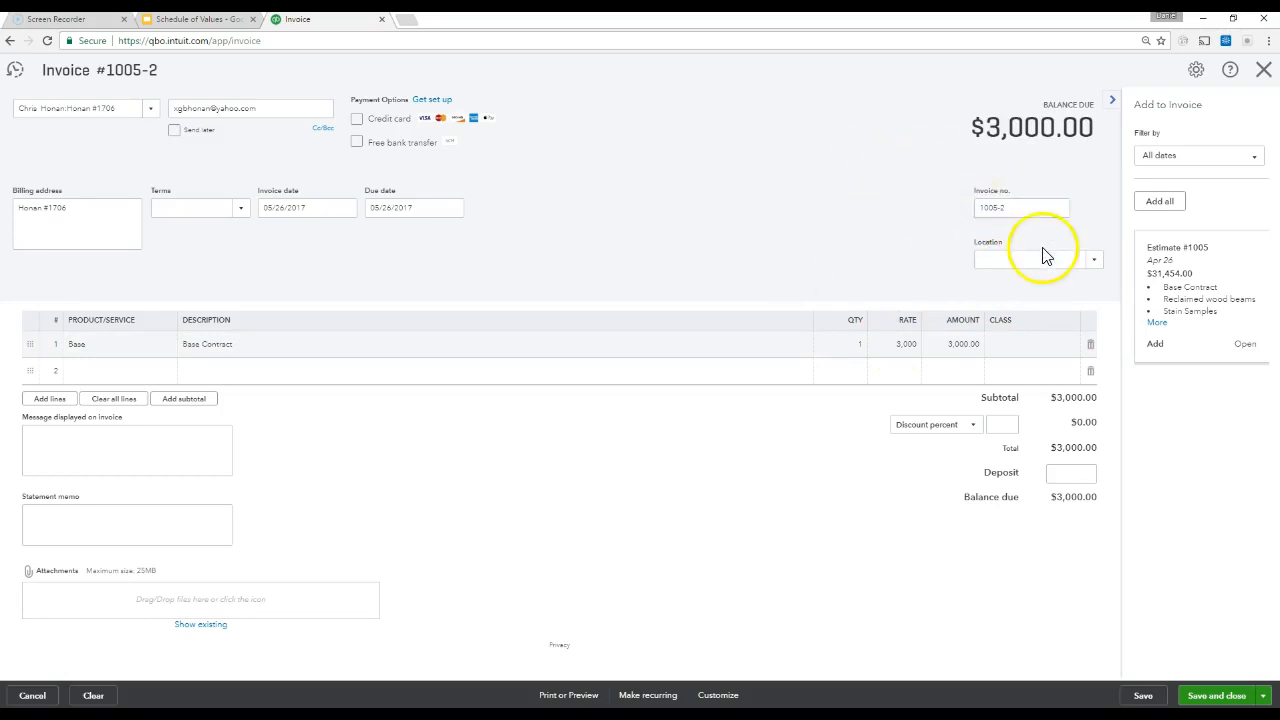
left_click(1211, 697)
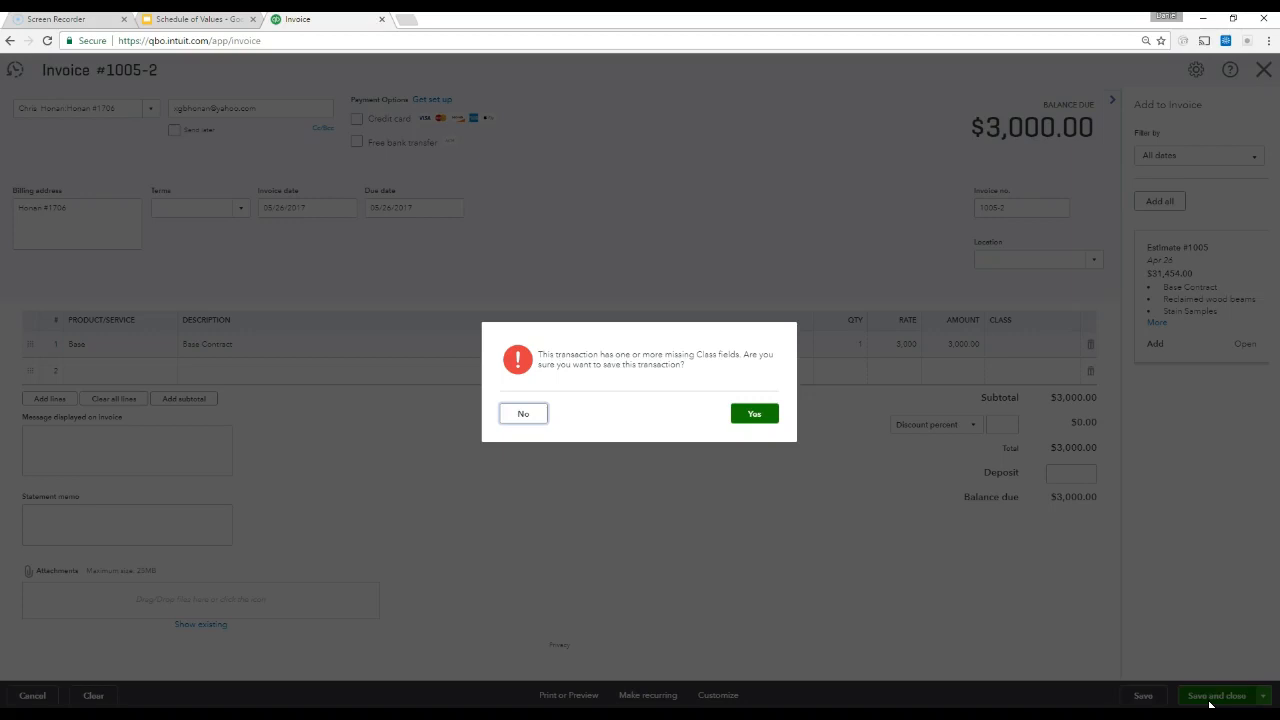
left_click(758, 416)
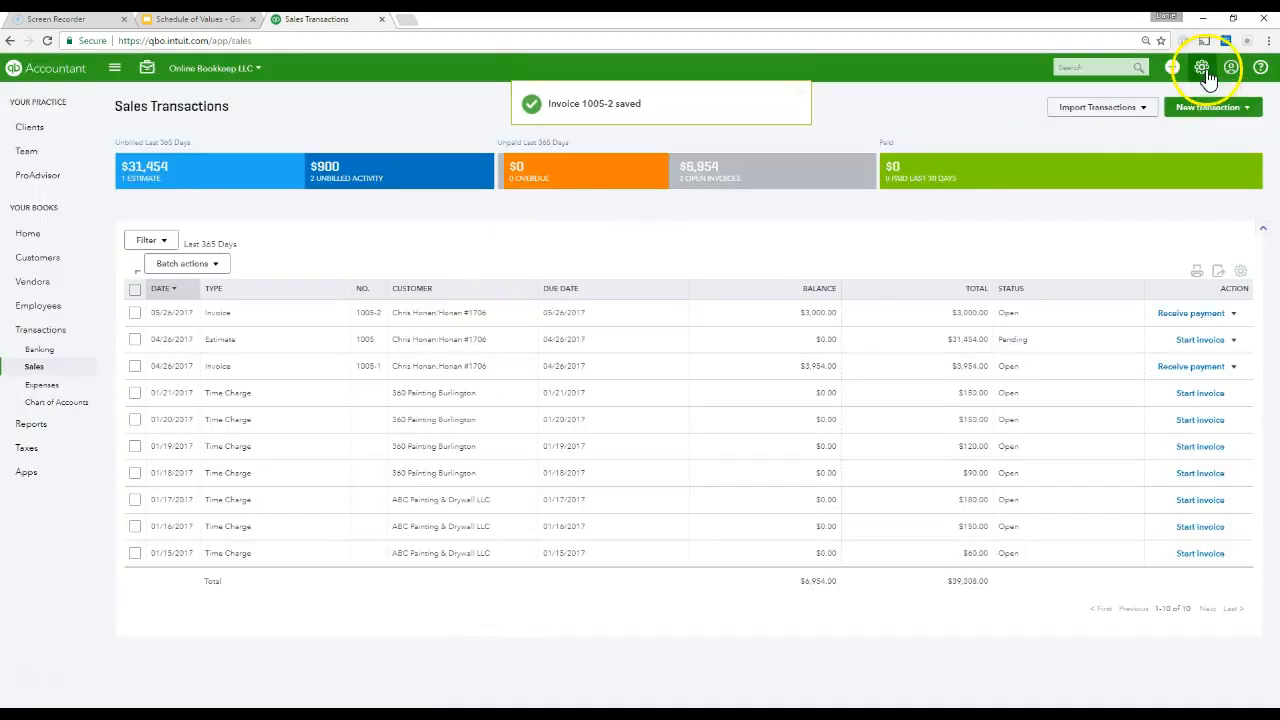
Review the sub-customer's FY17 P&L Customers budget with its customer selection, and finish the budget.
left_click(1204, 70)
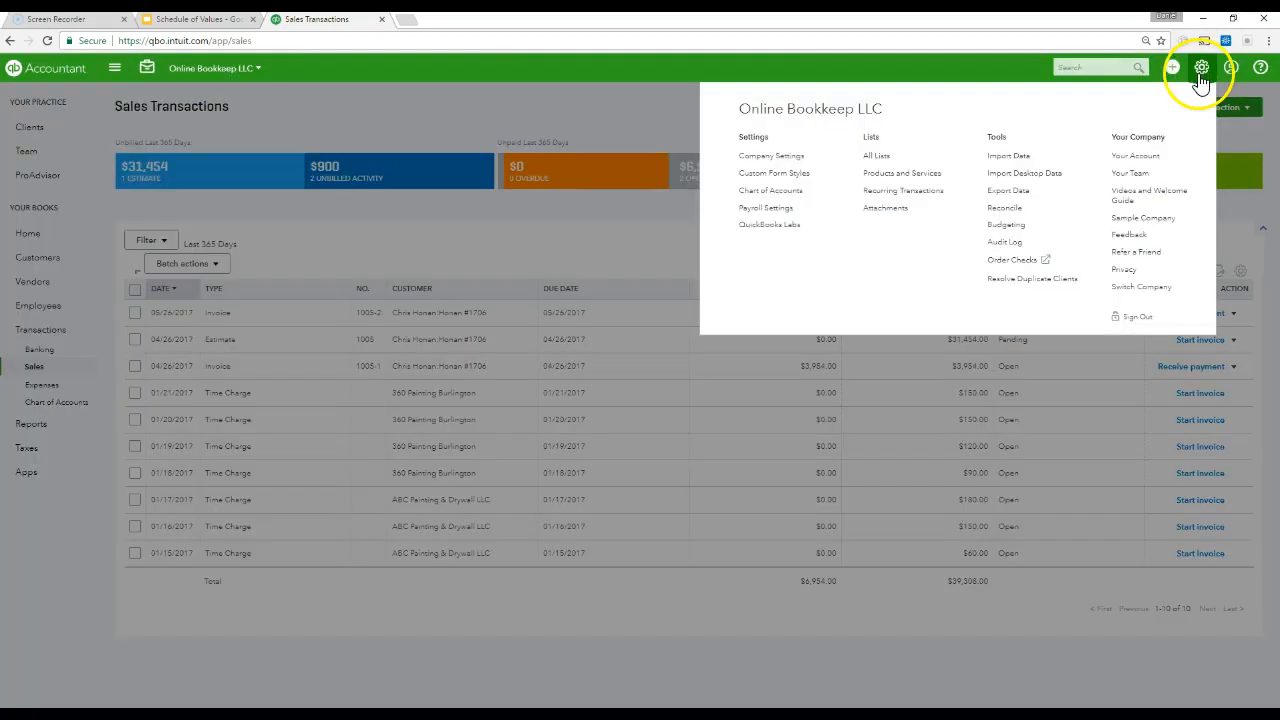
left_click(1007, 224)
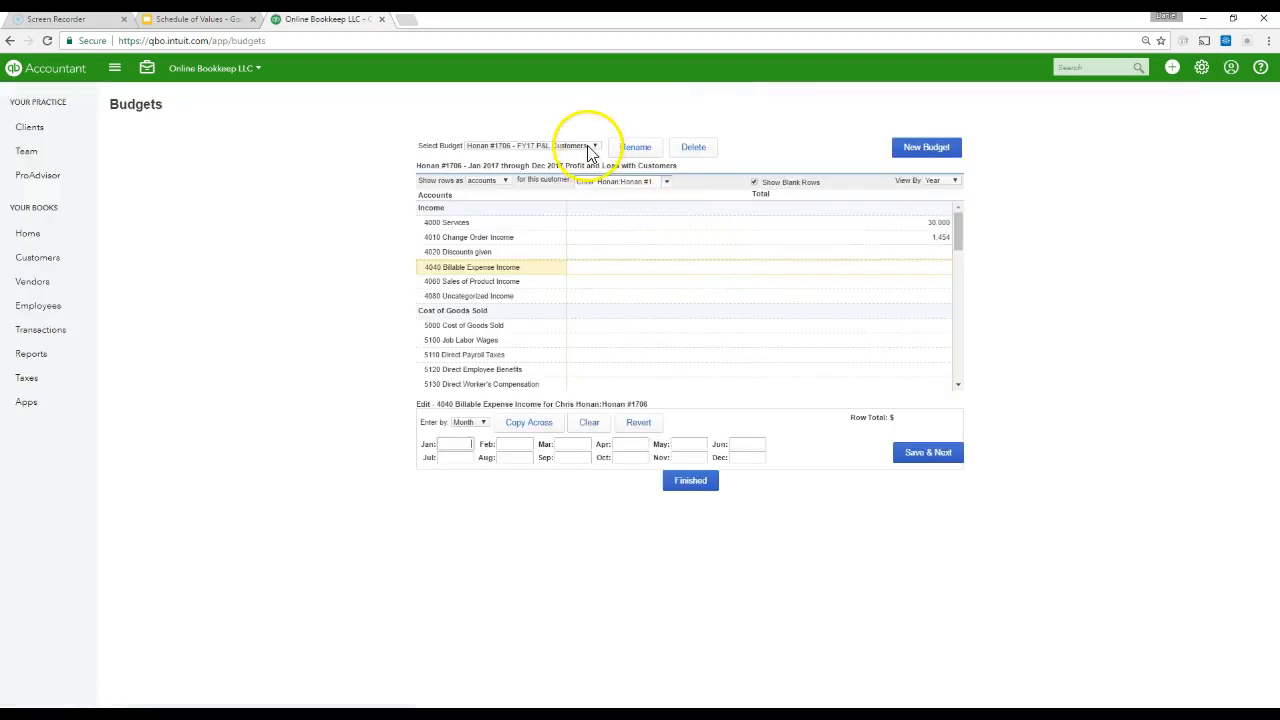
left_click(589, 147)
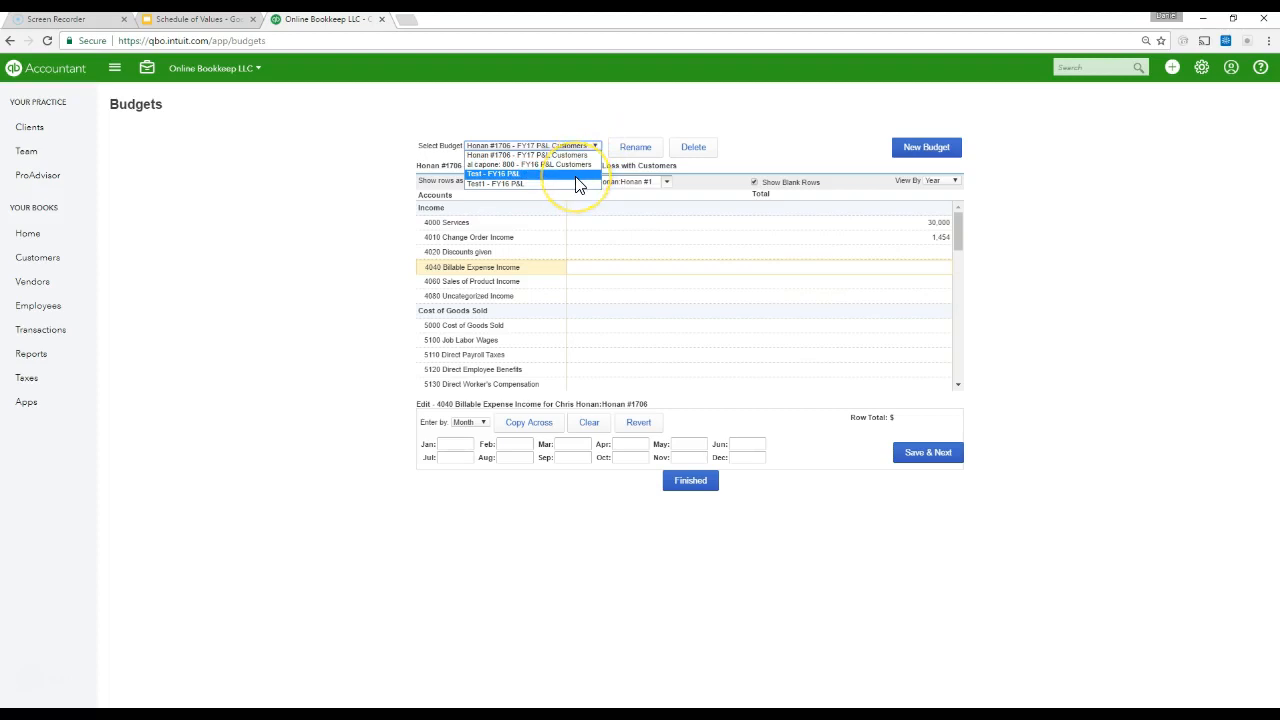
left_click(575, 156)
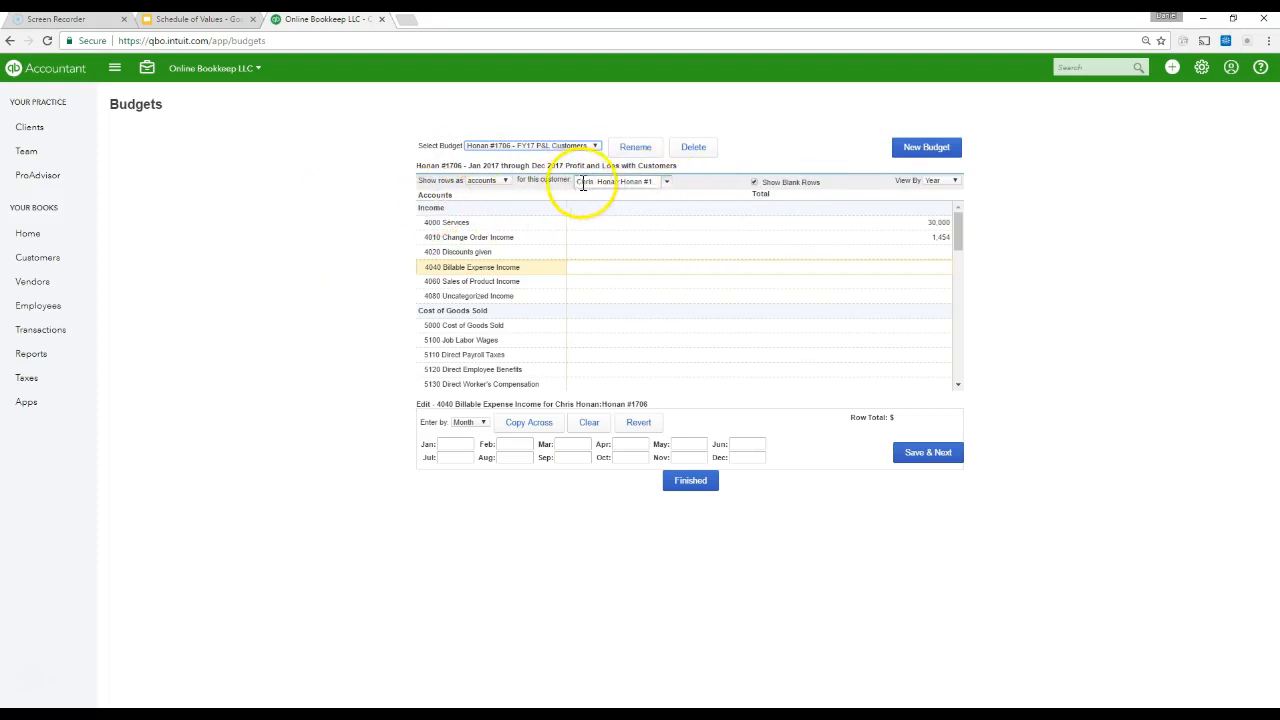
left_click(666, 183)
left_click(667, 187)
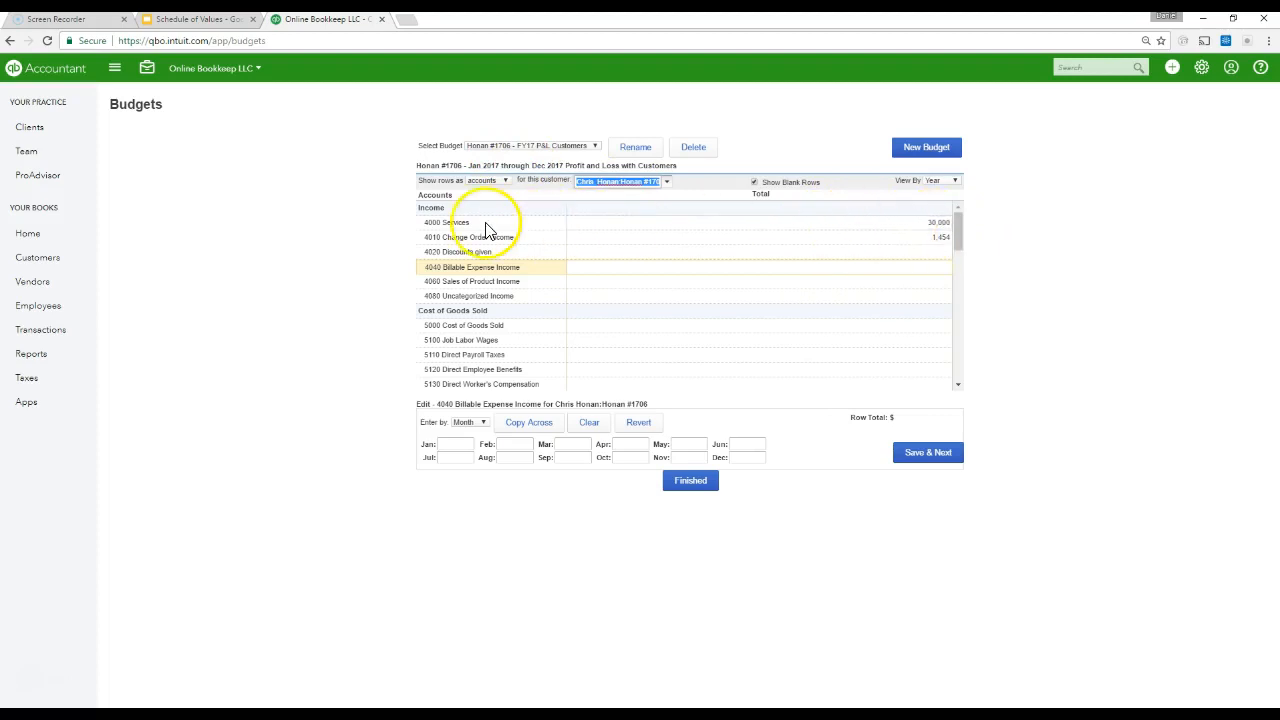
left_click(689, 482)
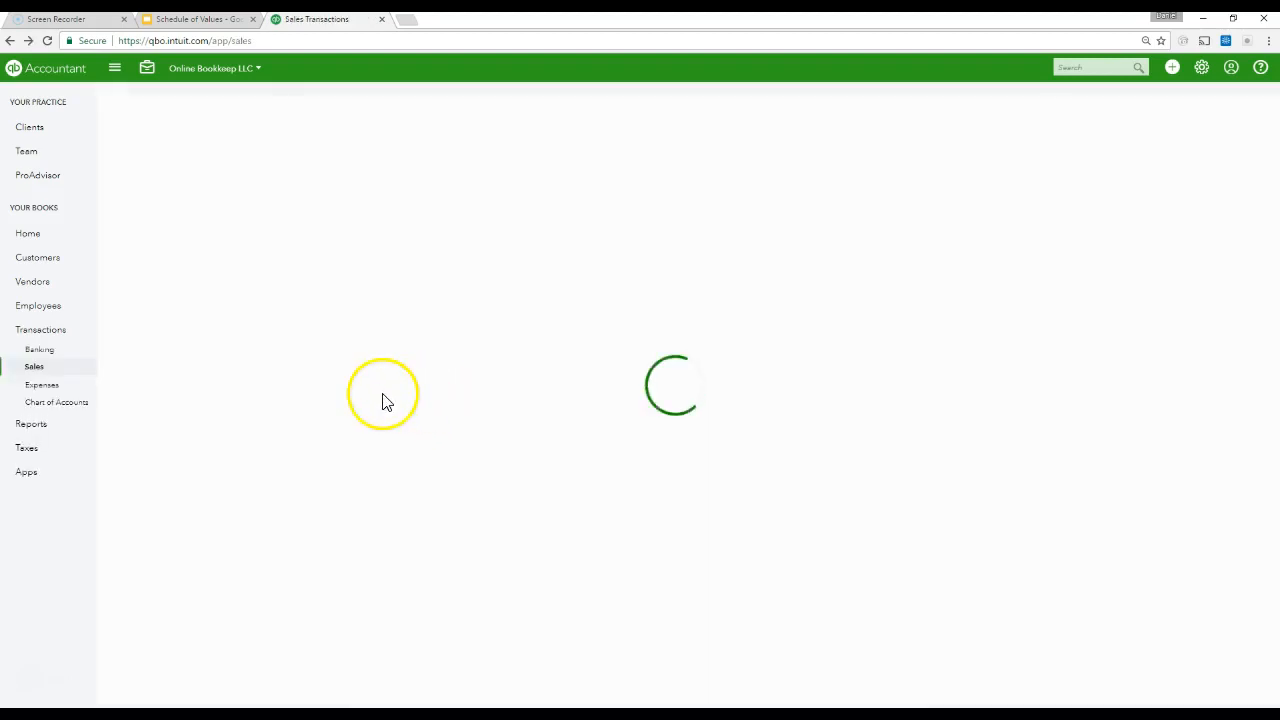
Run the Budget vs. Actuals report from the Business Overview reports, and return to the Schedule of Values presentation in Google Slides.
left_click(20, 430)
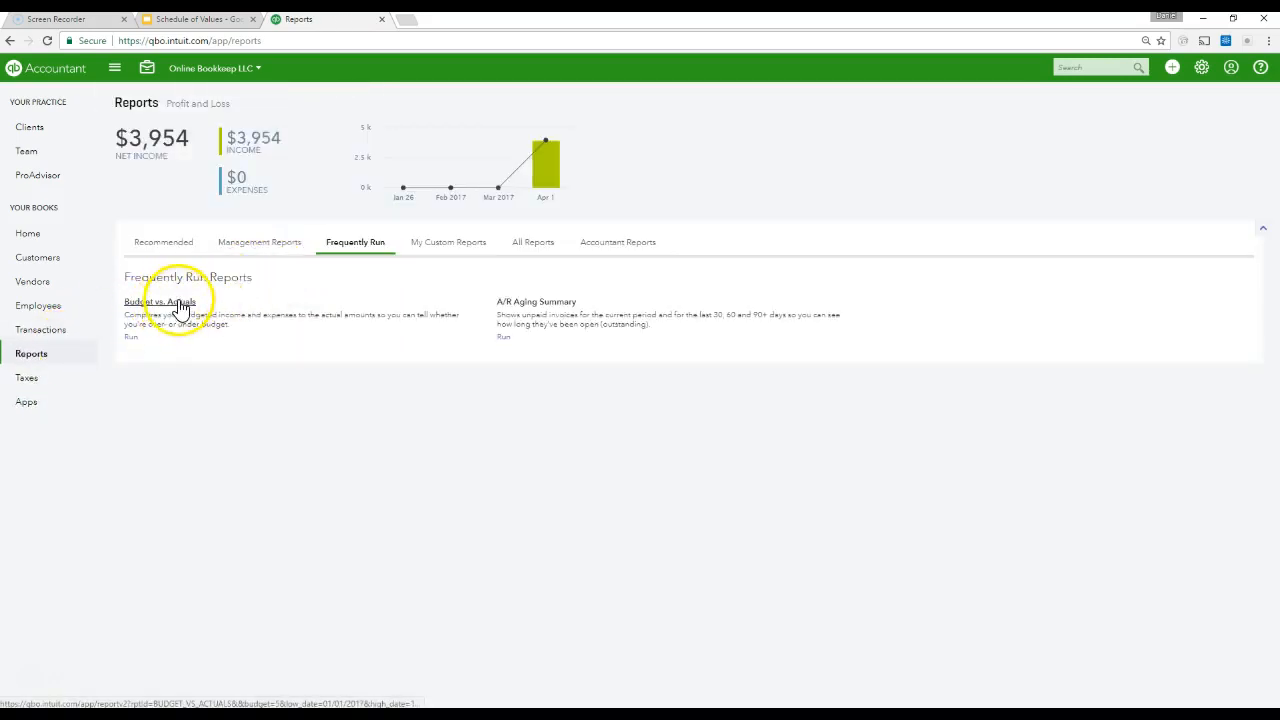
left_click(530, 246)
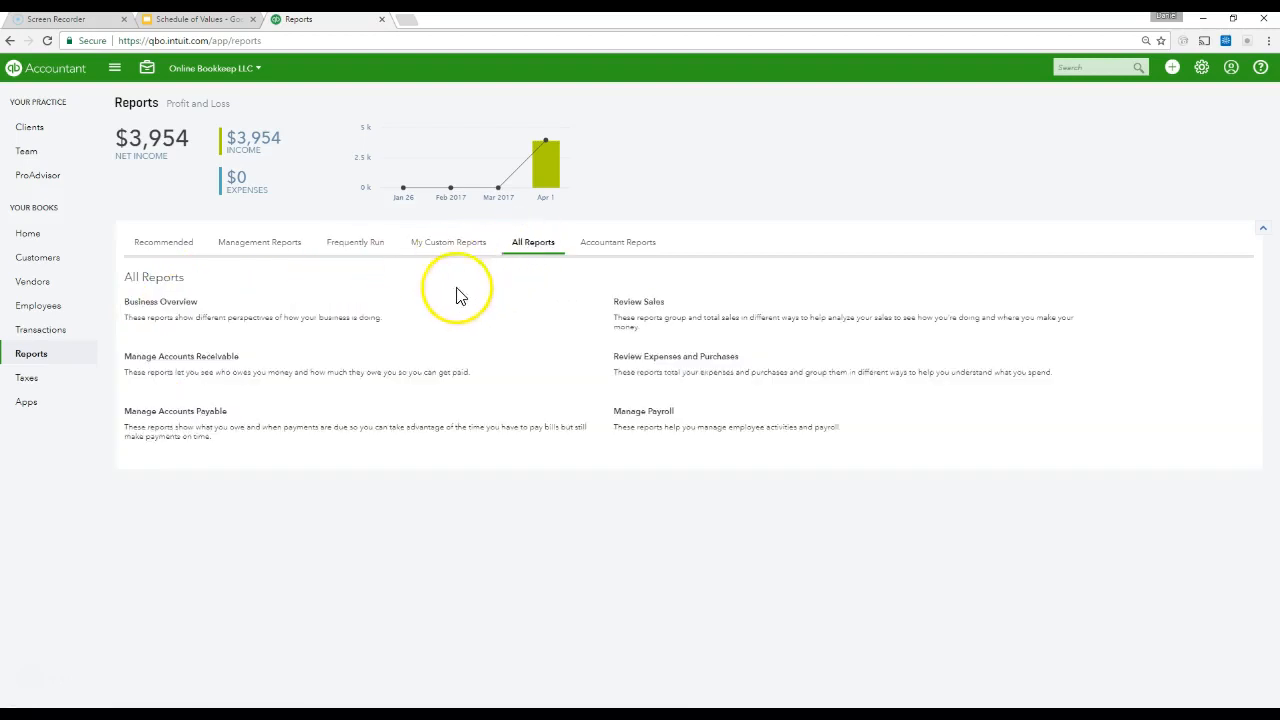
left_click(160, 301)
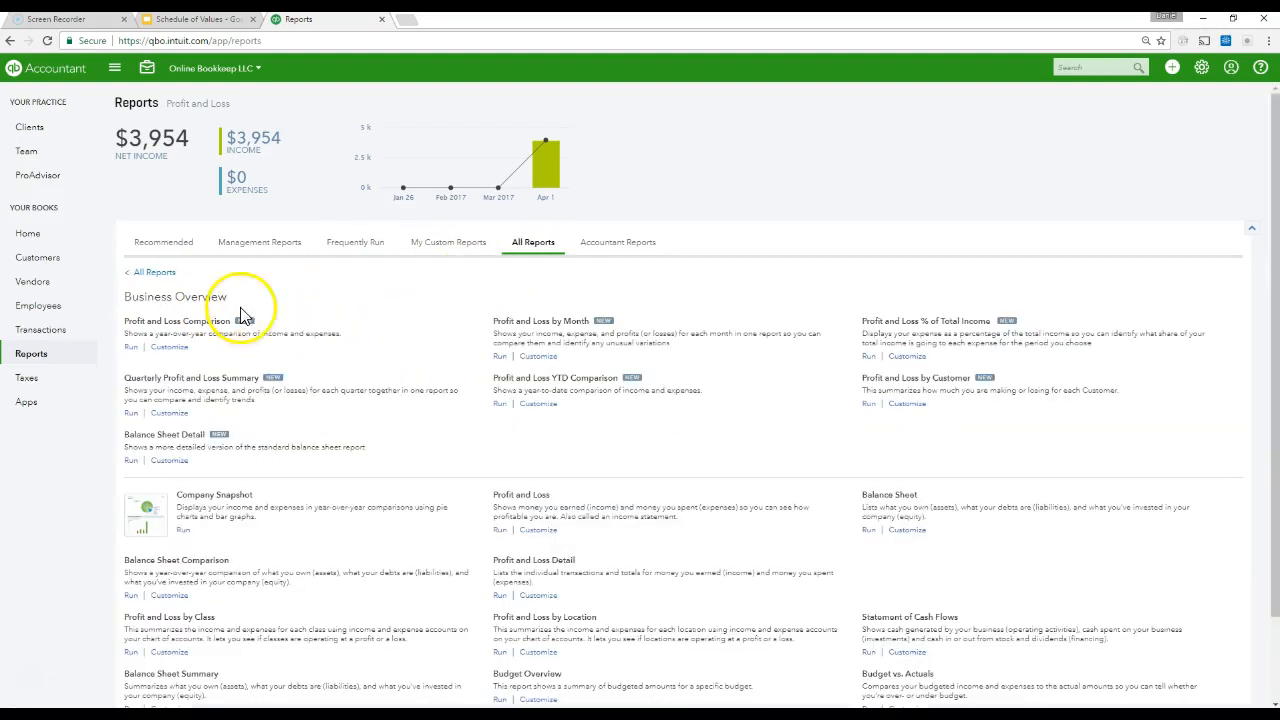
scroll(395, 362, "down", 1)
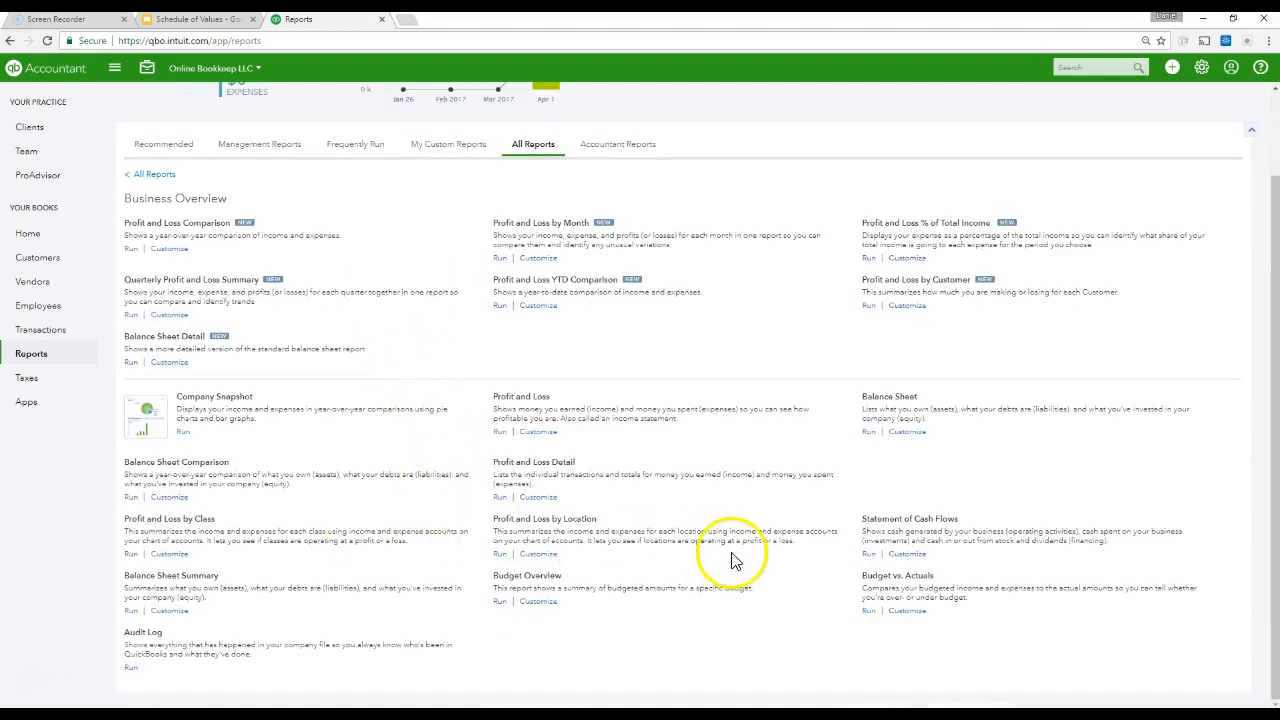
left_click(900, 579)
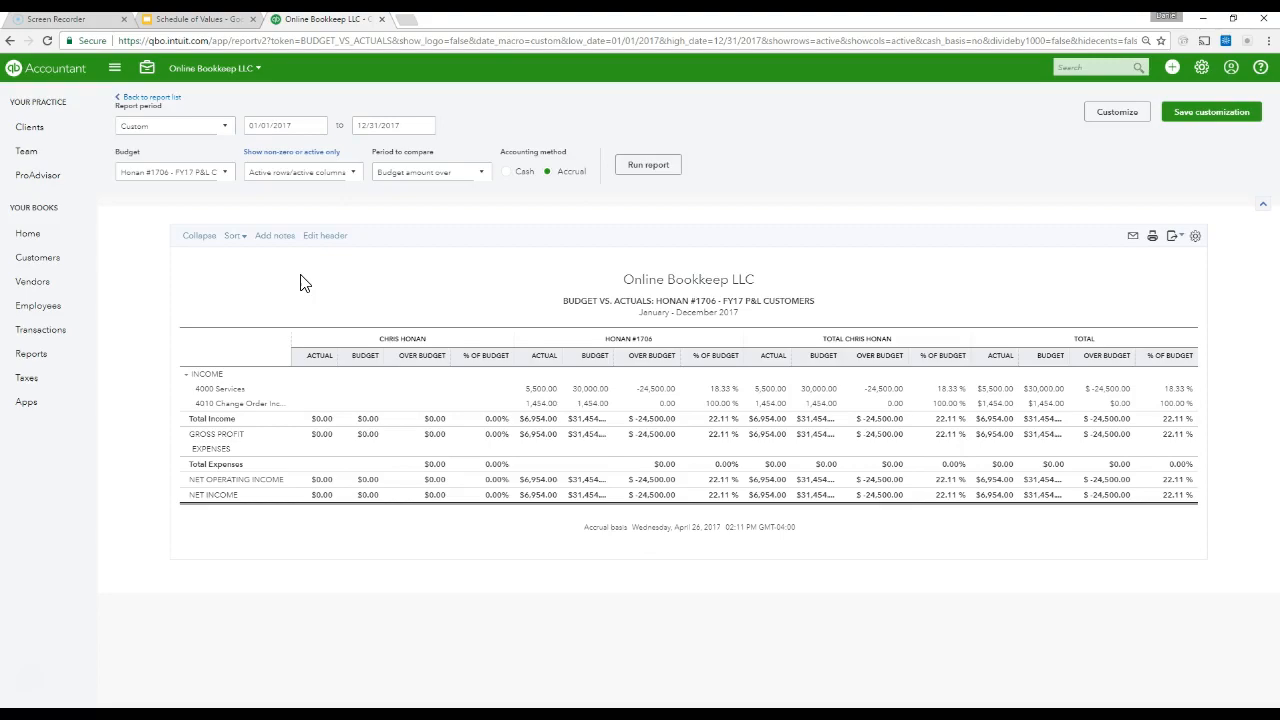
left_click(195, 19)
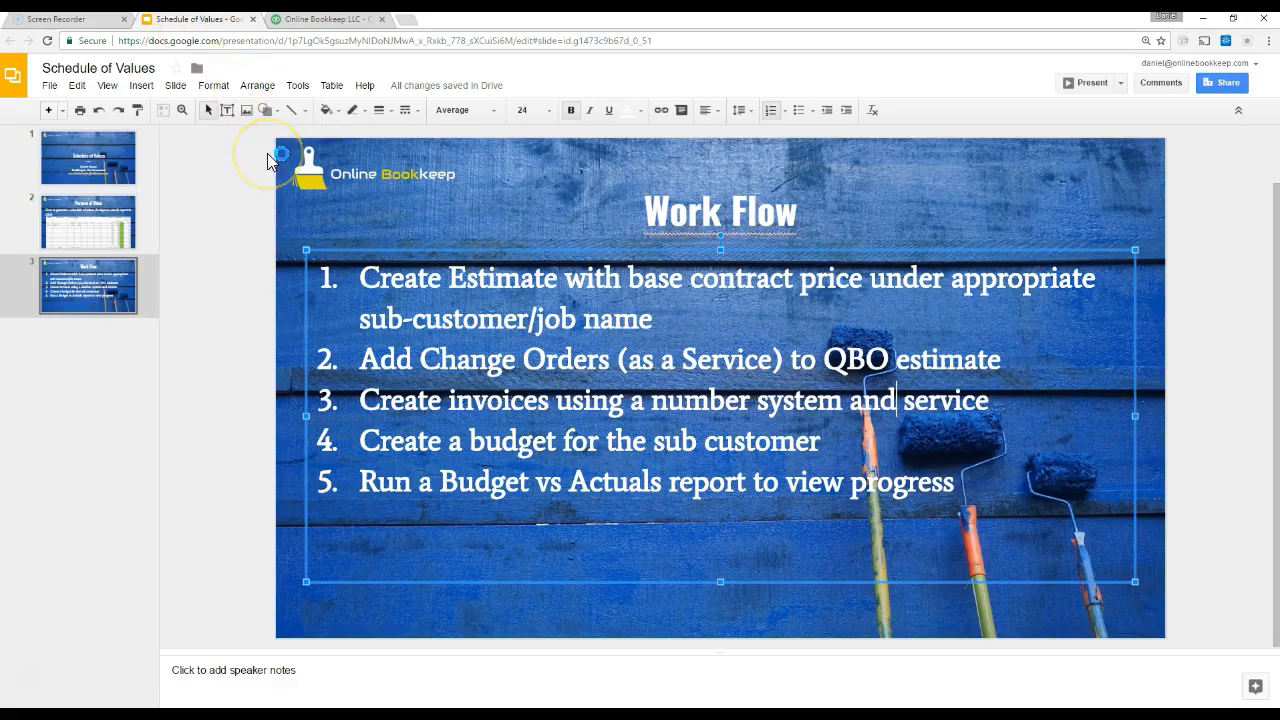